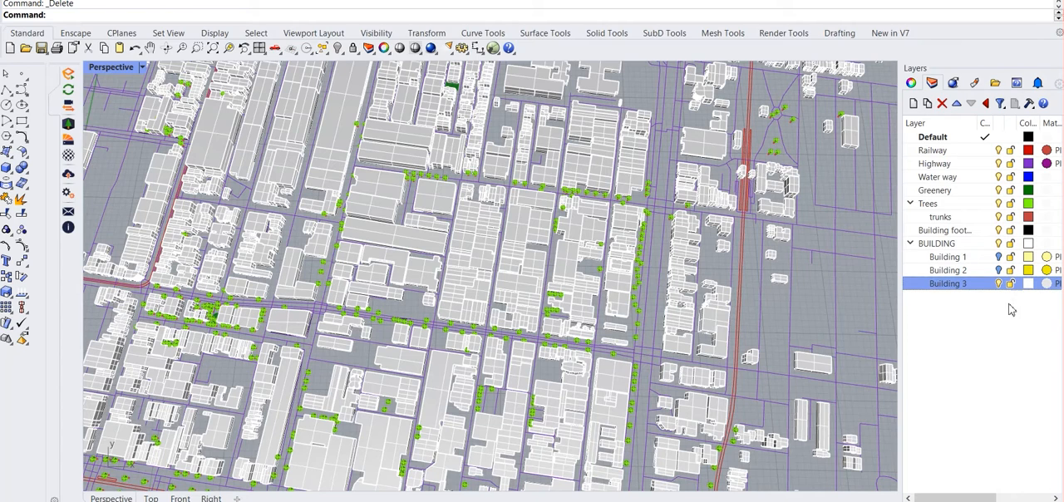
Hide the Railway, Highway, Water way, Greenery, Trees and BUILDING layers so only the building footprints are shown
click(999, 150)
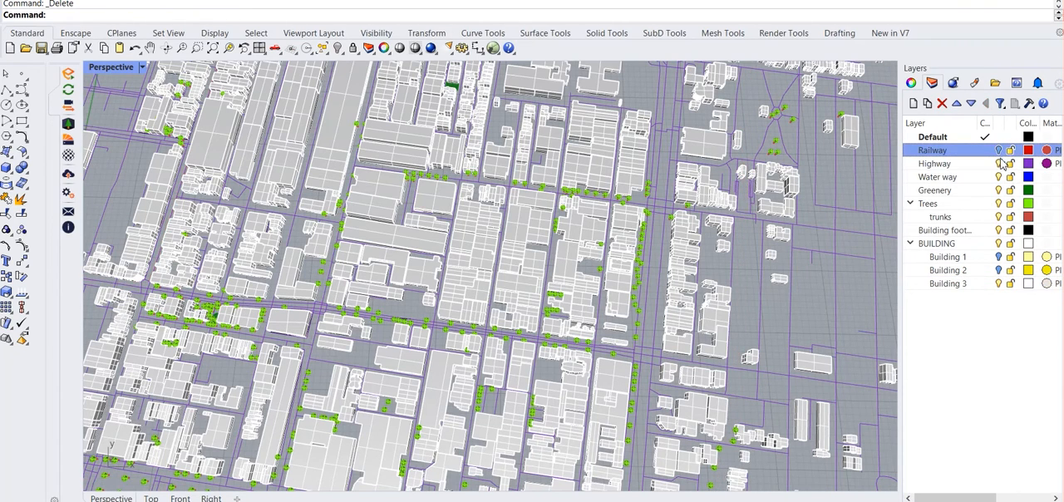
click(999, 163)
click(999, 177)
click(999, 189)
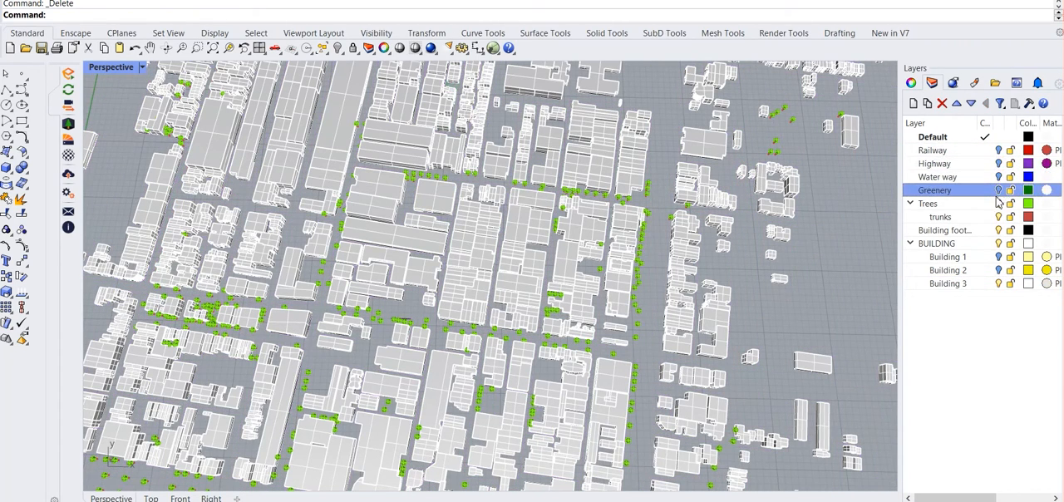
click(999, 203)
click(999, 243)
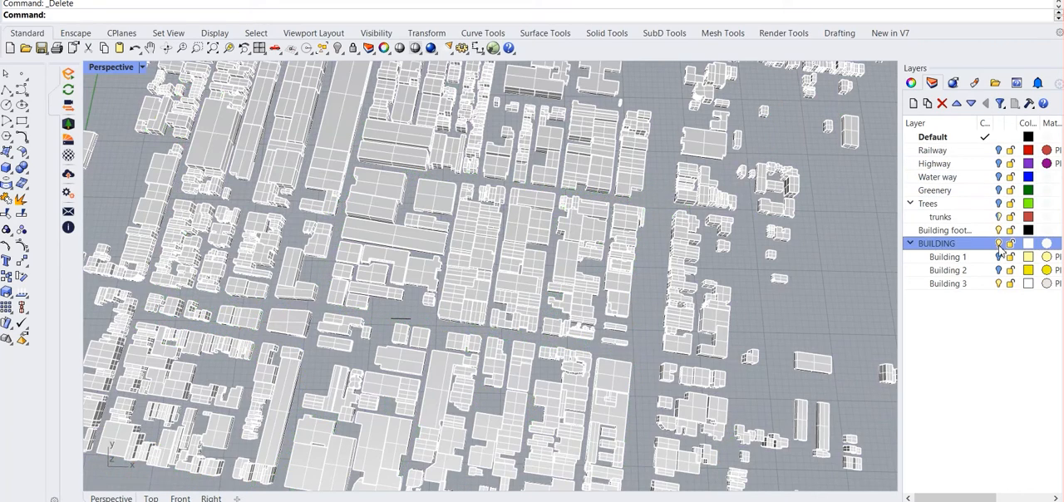
Place a single point object in the open space between the building footprints
click(7, 73)
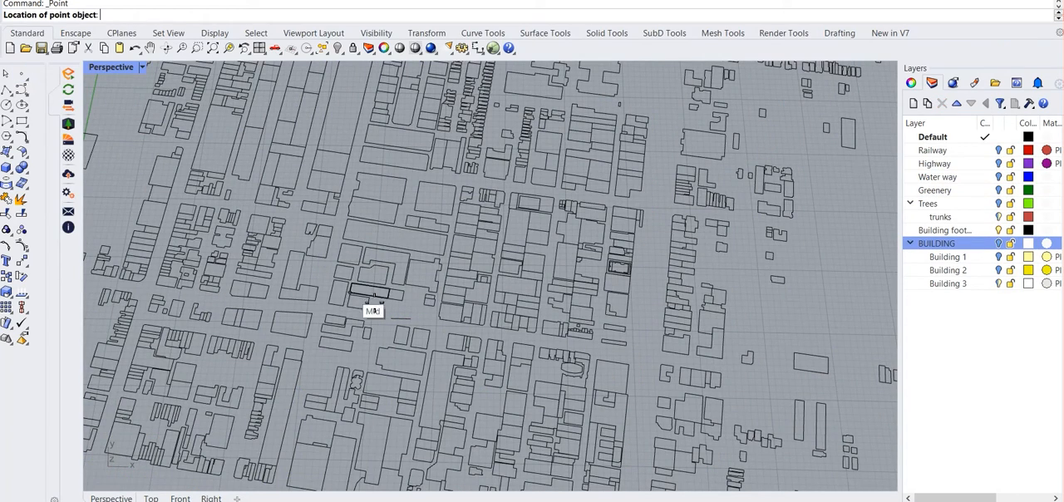
scroll(405, 314, up, 3)
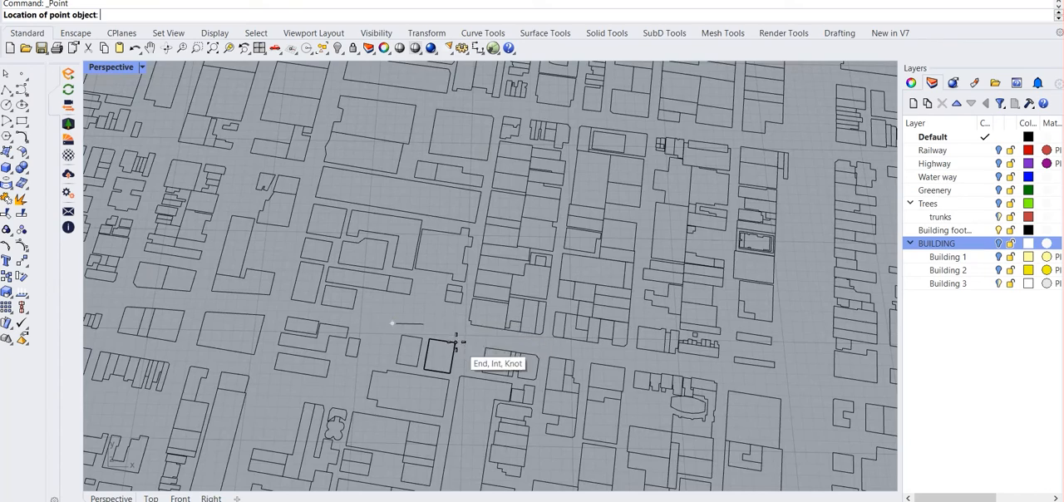
scroll(458, 342, down, 5)
scroll(380, 367, up, 5)
click(379, 367)
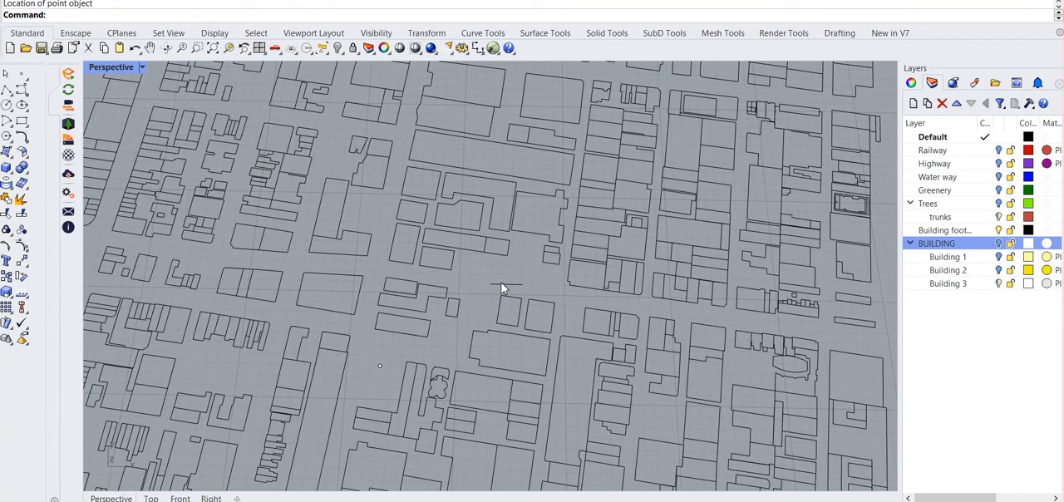
scroll(401, 377, up, 3)
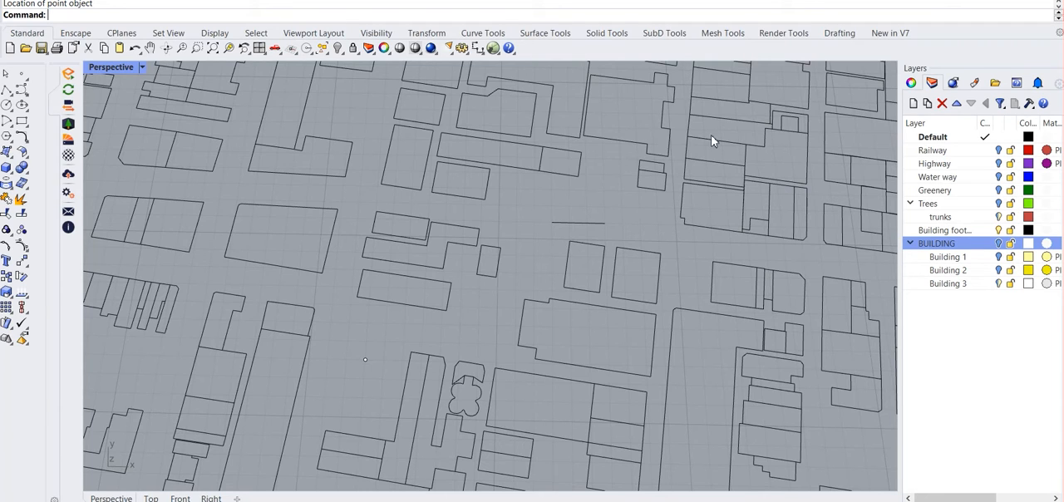
Open Grasshopper and add an IsoVist component to the canvas
click(493, 48)
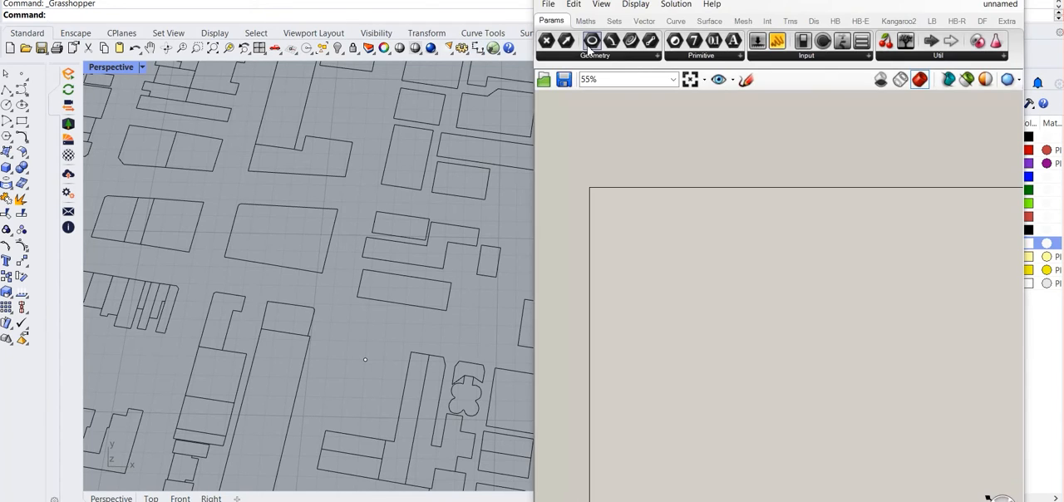
click(766, 21)
click(658, 56)
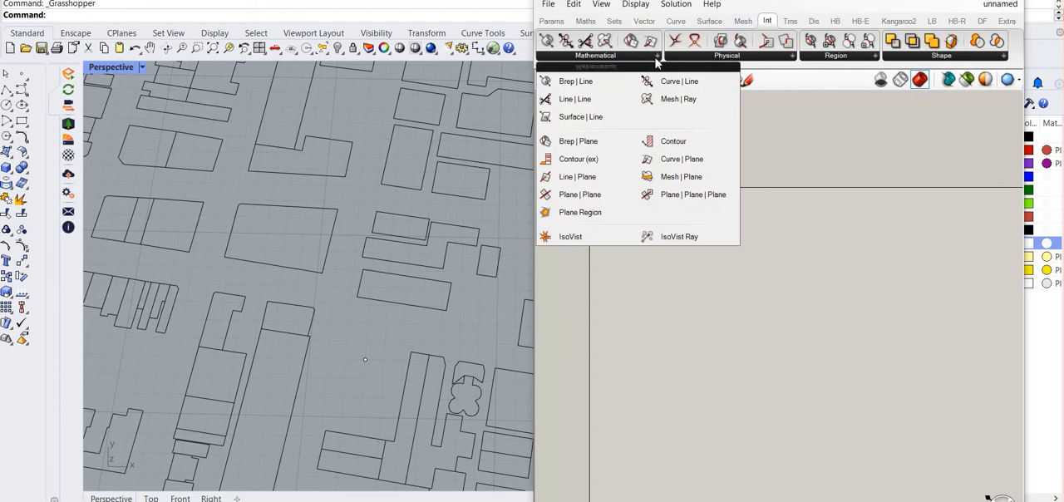
click(579, 238)
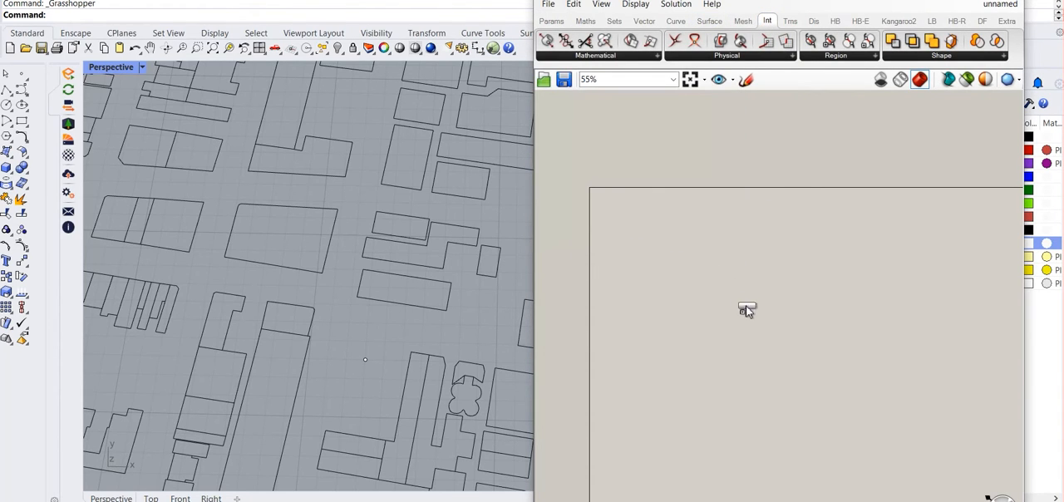
click(770, 336)
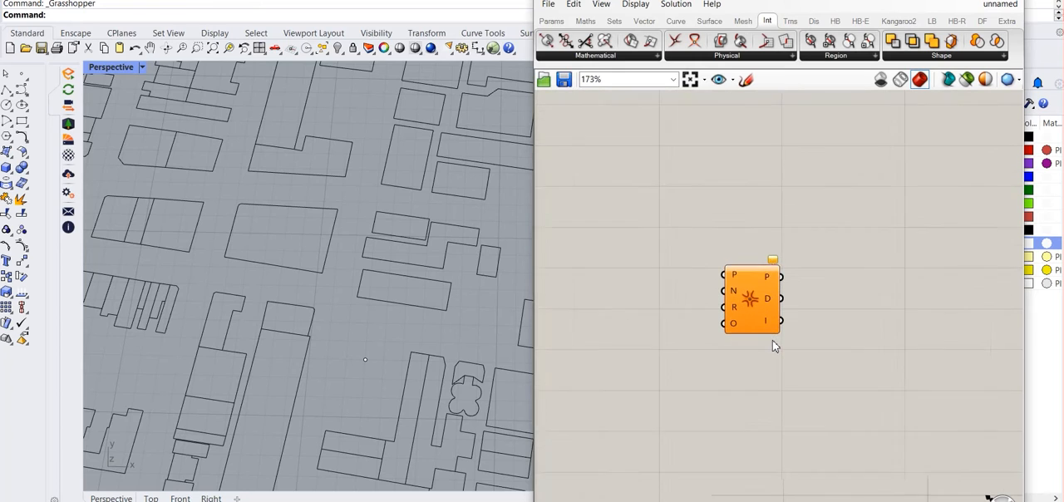
scroll(772, 340, up, 4)
scroll(732, 250, up, 2)
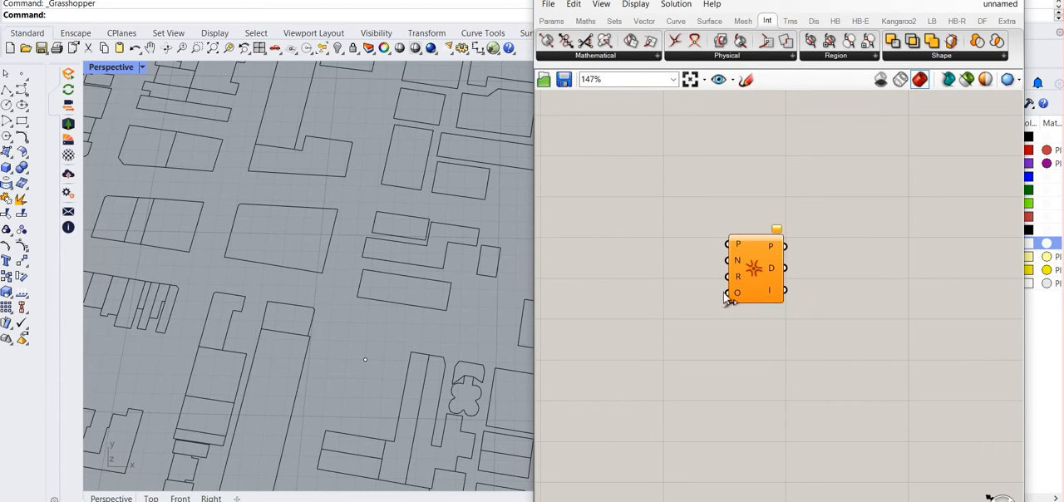
Add an XY Plane component and connect its plane output to the IsoVist's P input
double_click(648, 235)
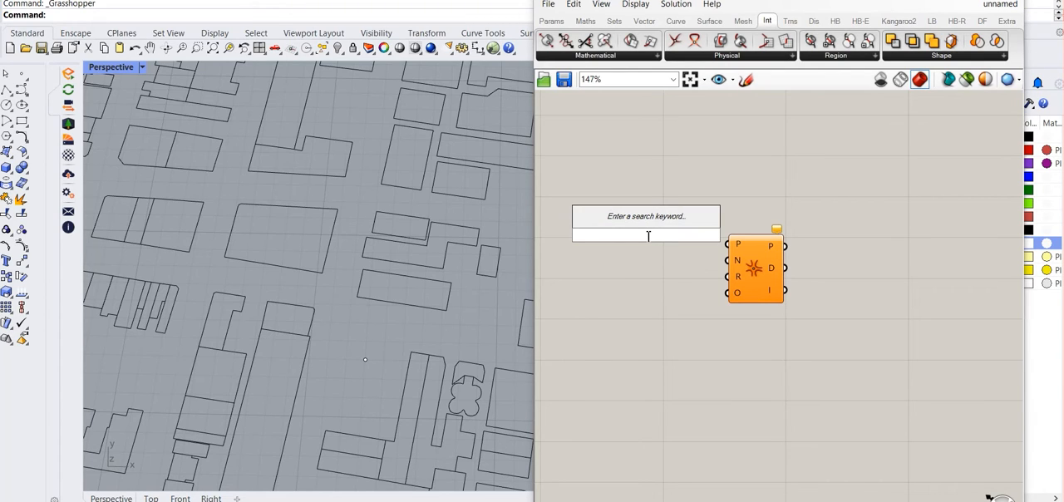
text(xy)
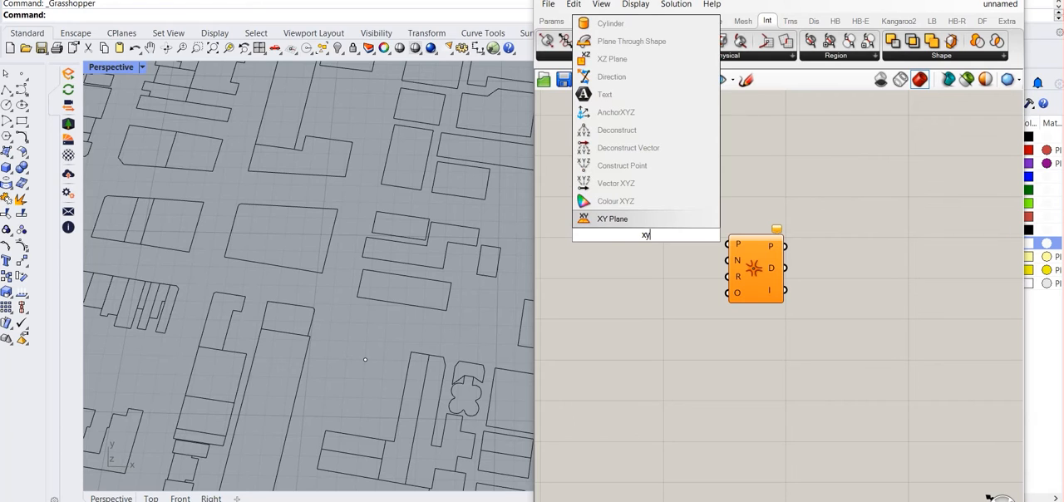
click(646, 221)
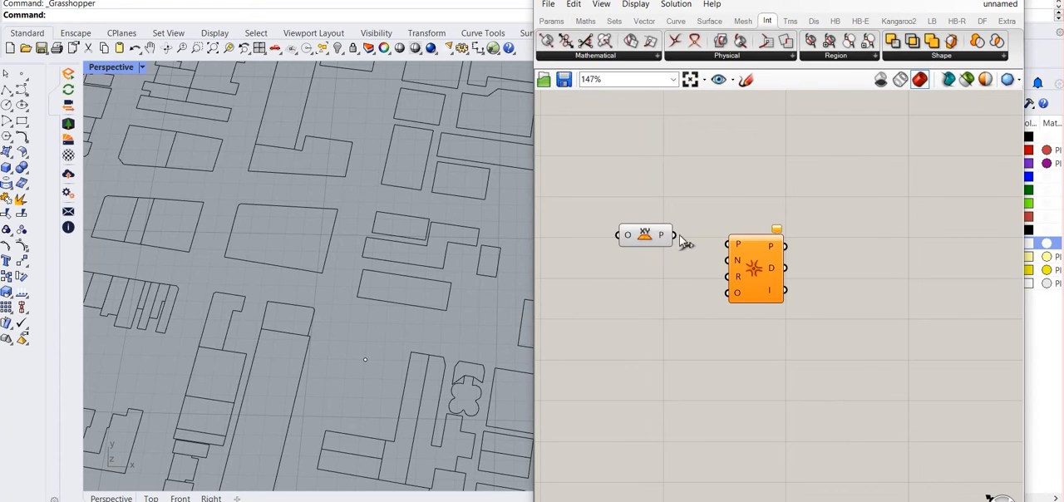
drag(675, 236, 728, 245)
Add a Point parameter and connect it to the XY Plane's origin input
double_click(599, 174)
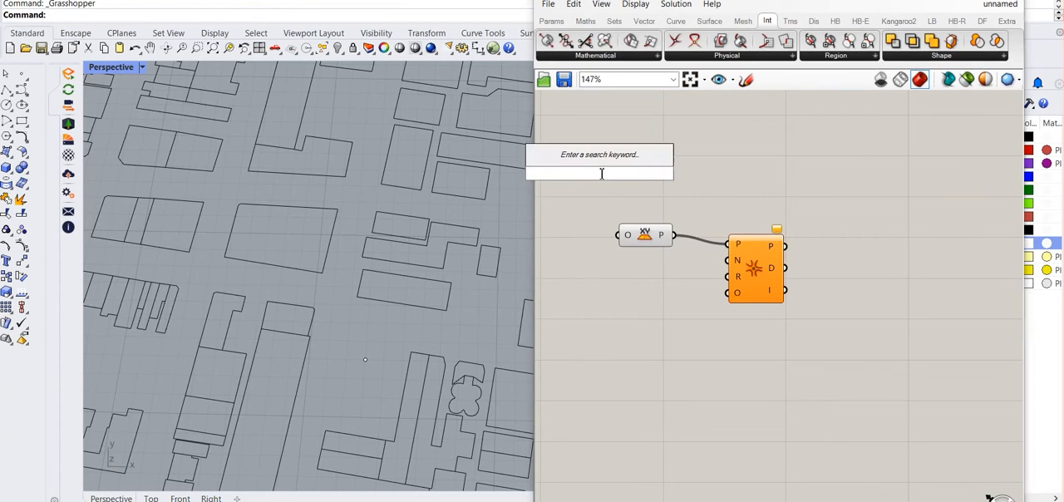
text(point)
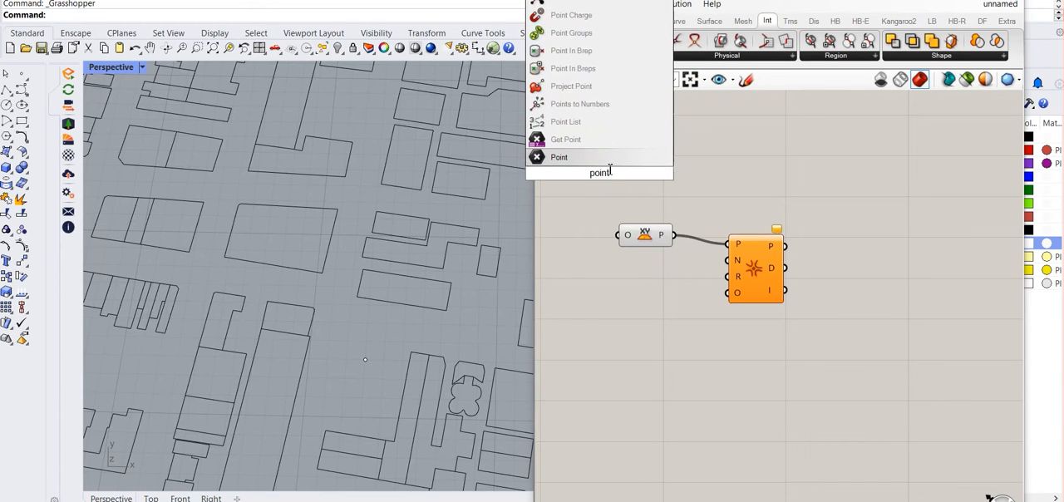
click(561, 158)
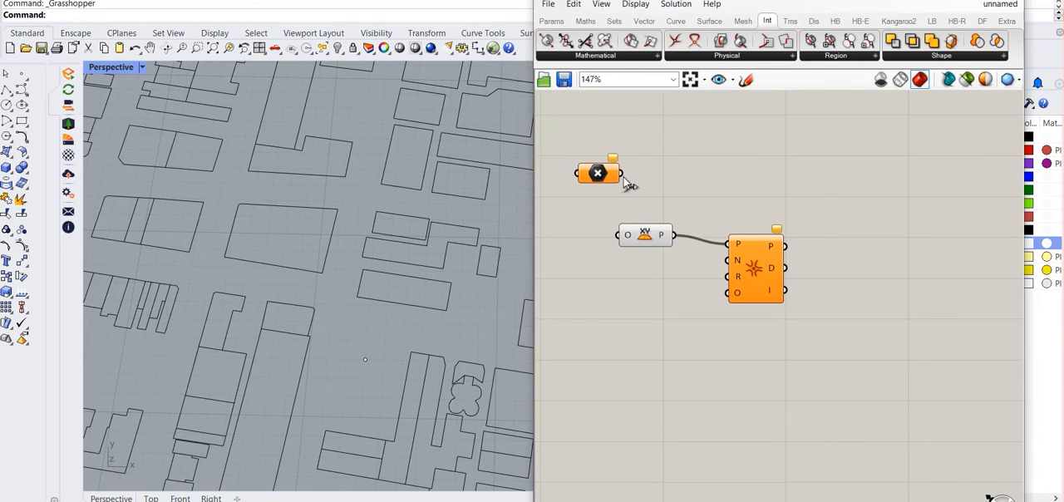
drag(621, 173, 616, 233)
Reference the point placed between the footprints in the Point parameter and move the parameter beside the XY Plane
right_click(599, 173)
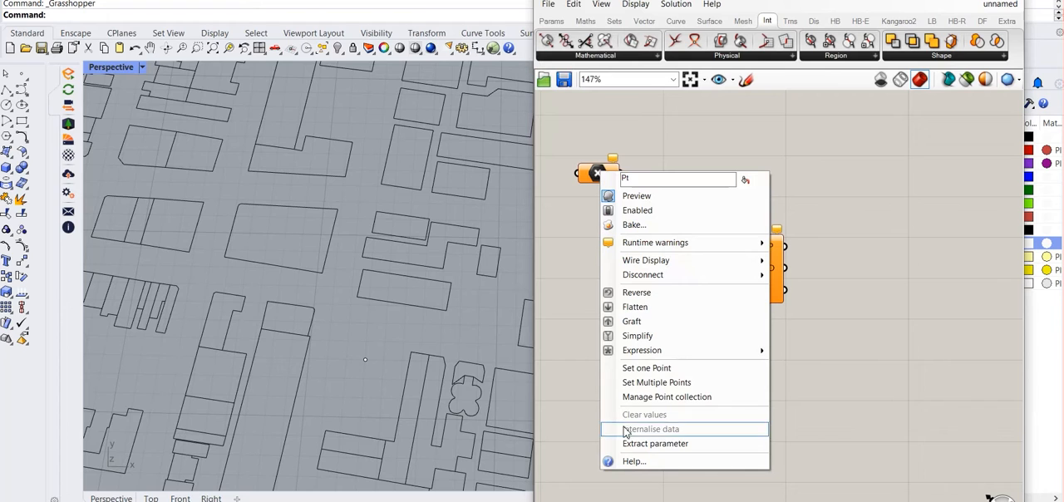
click(646, 367)
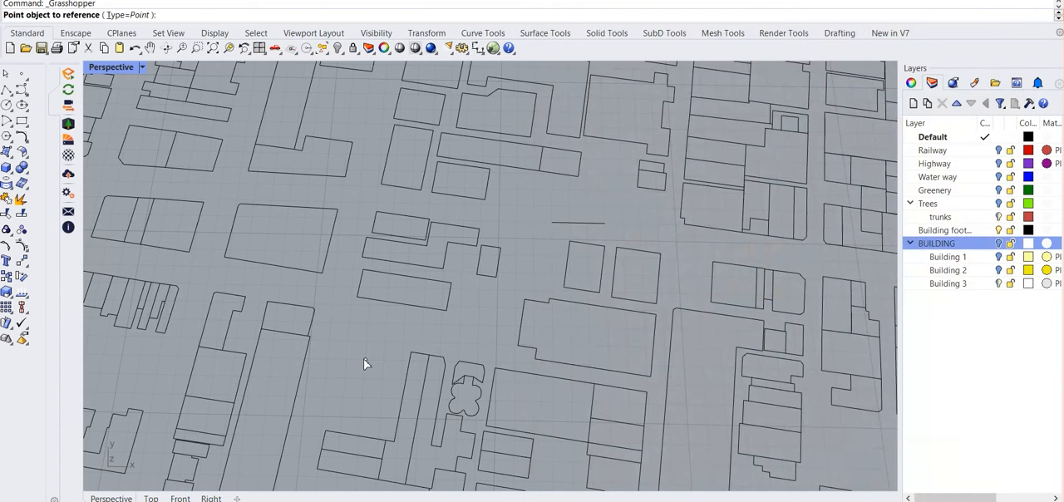
click(365, 364)
drag(598, 176, 579, 210)
click(665, 281)
scroll(358, 365, up, 5)
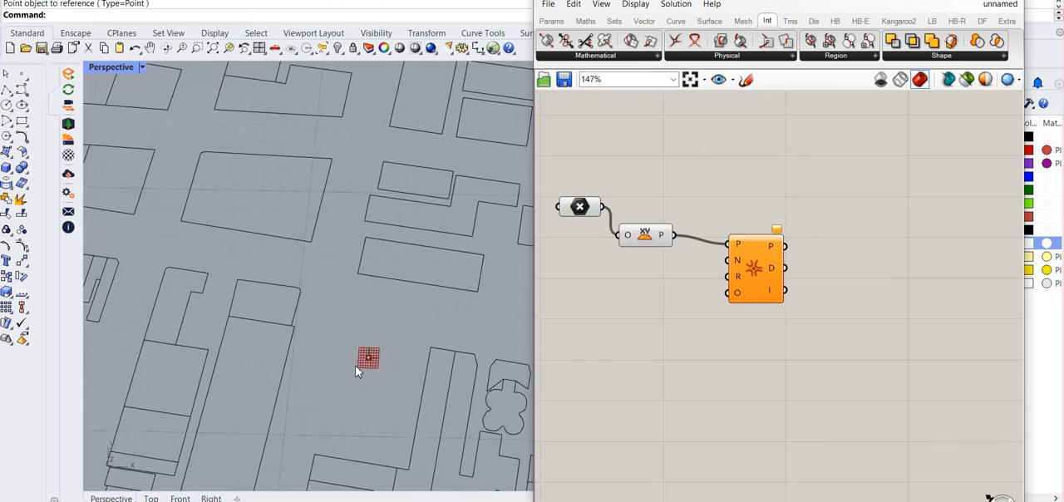
scroll(424, 337, up, 4)
scroll(366, 343, down, 6)
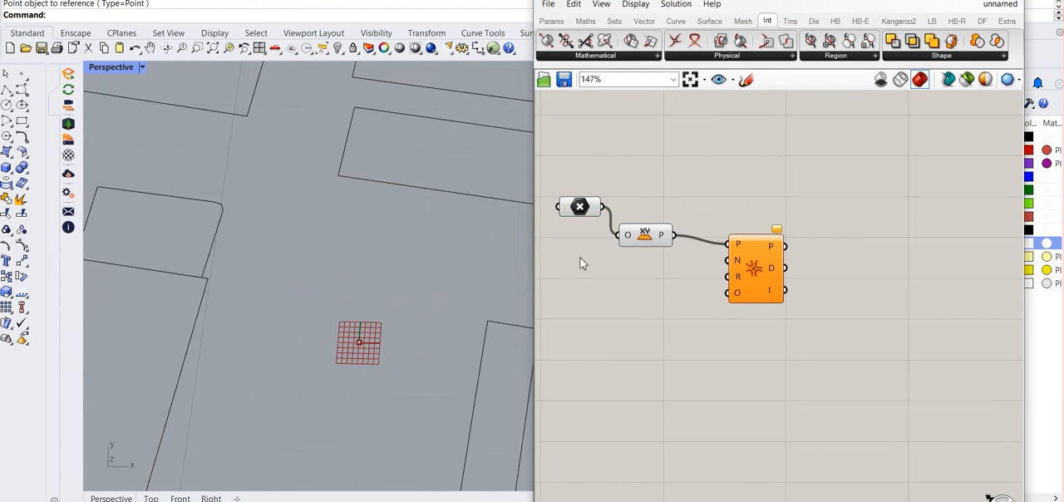
Add a number slider set to 200 and connect it to the IsoVist's N (count) input
double_click(625, 271)
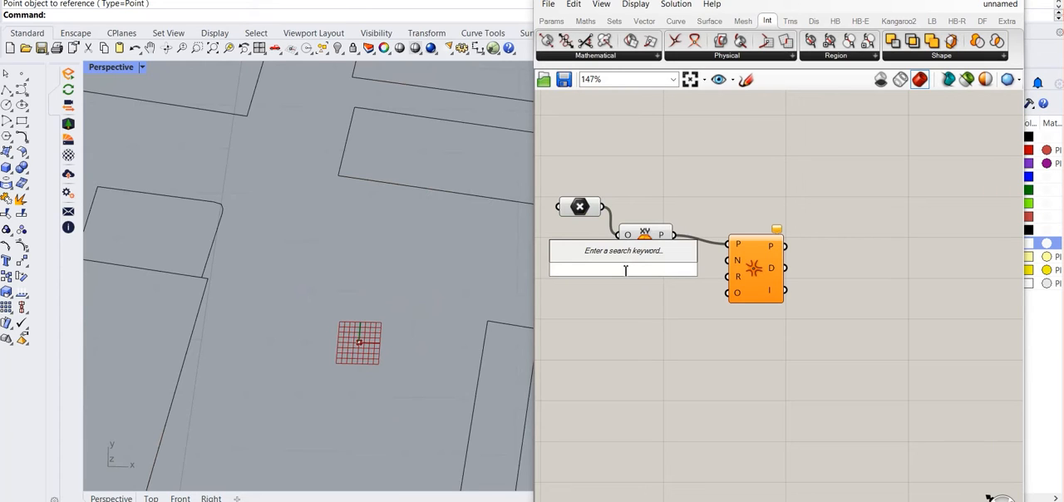
text(1)
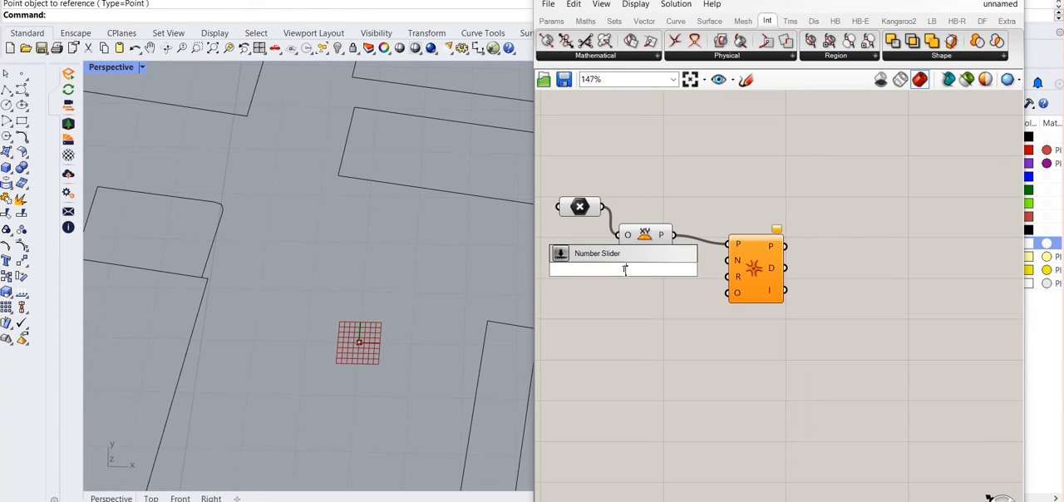
key(BackSpace)
text(200)
key(Return)
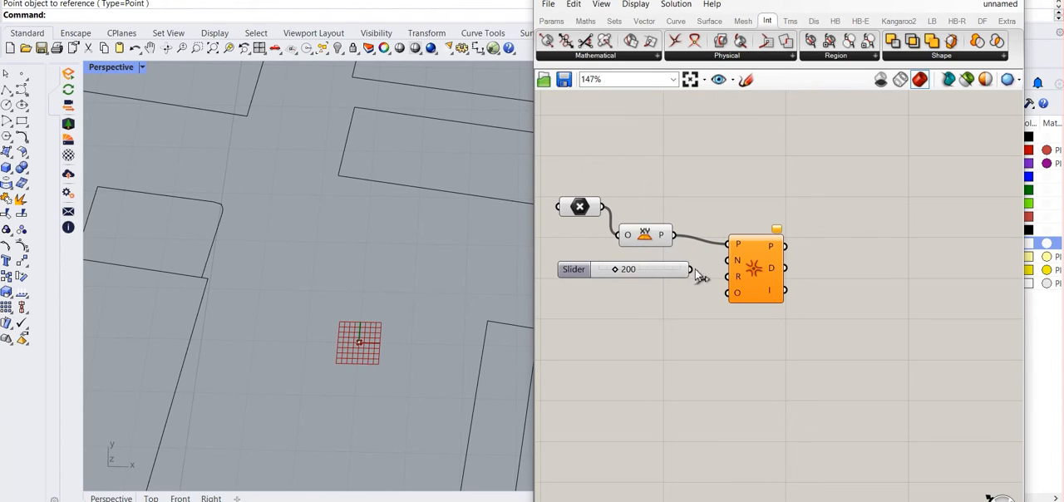
drag(691, 269, 729, 260)
Add a second number slider set to 200 and connect it to the IsoVist's R (radius) input
double_click(639, 309)
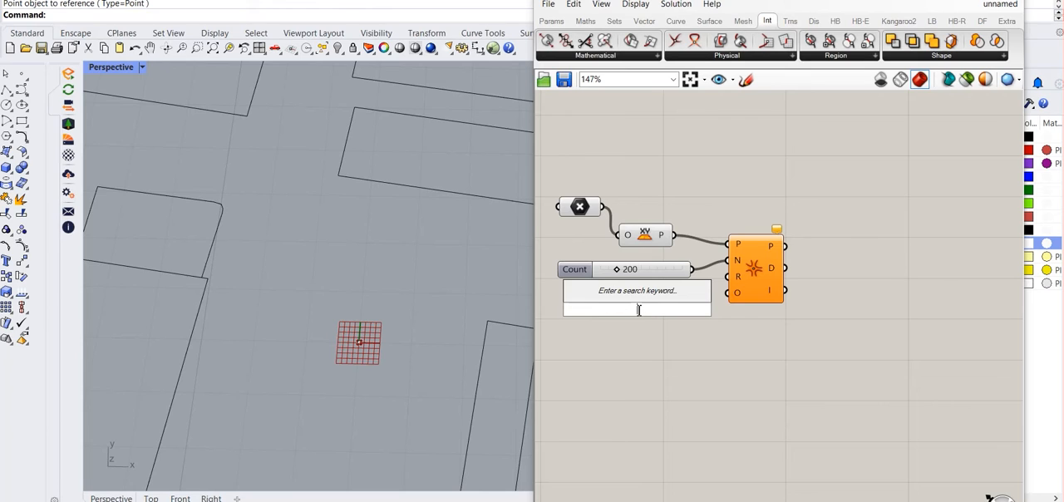
text(200)
key(Return)
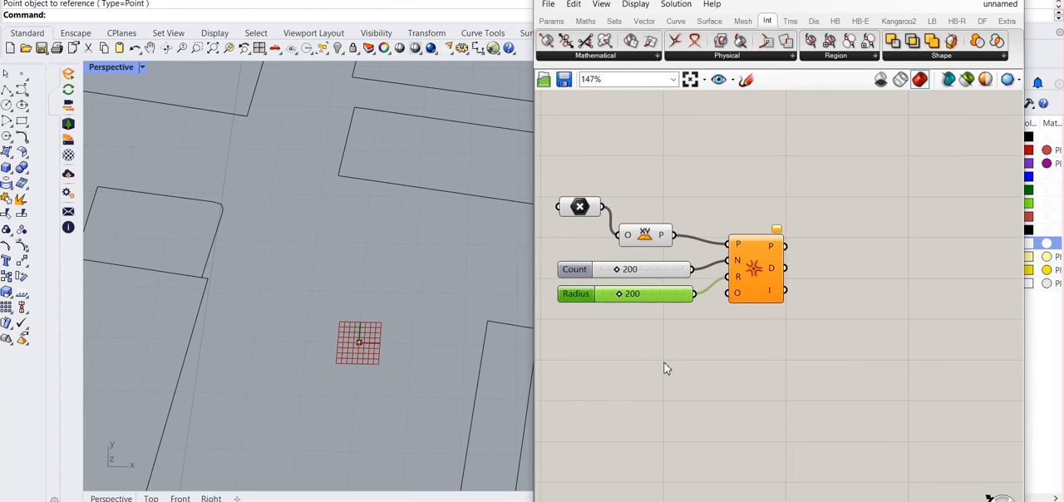
Add a Geometry Pipeline component below the sliders
double_click(671, 390)
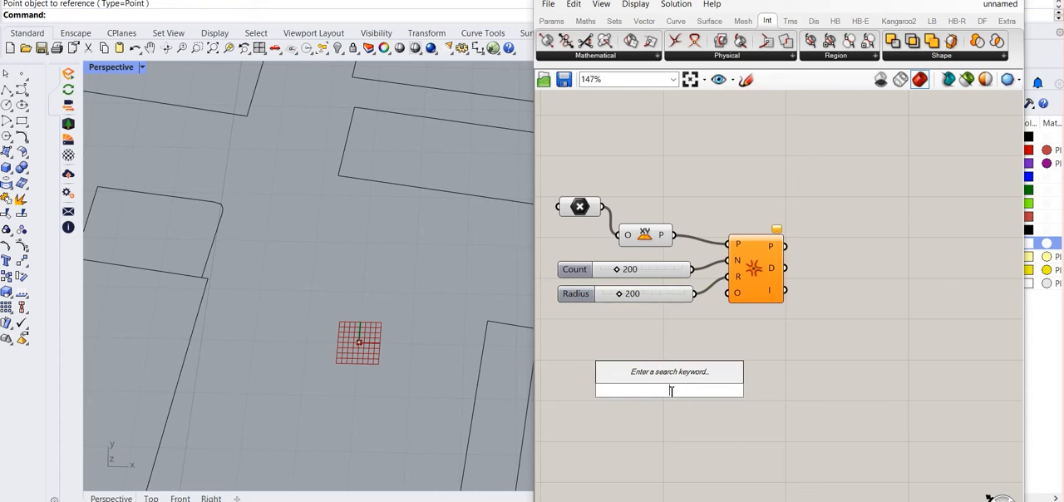
text(geomestry)
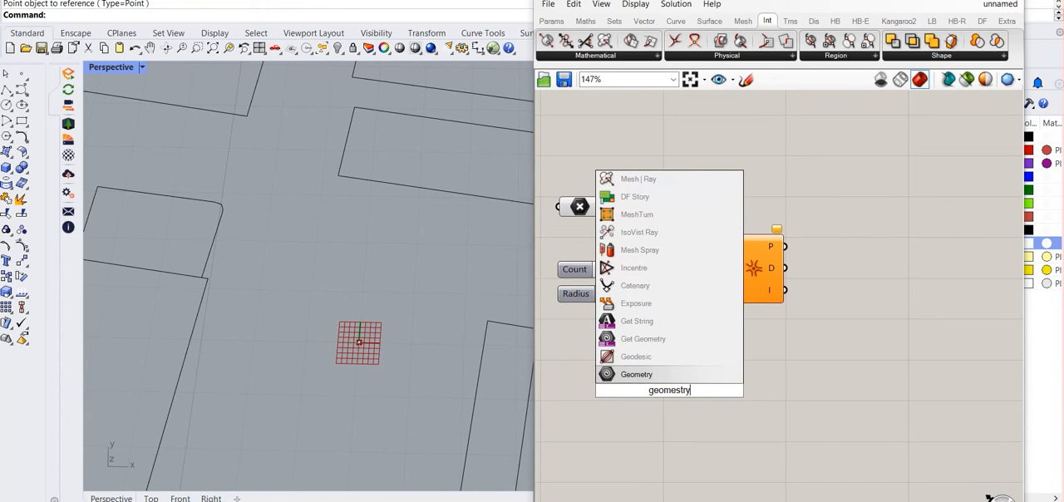
text(pi)
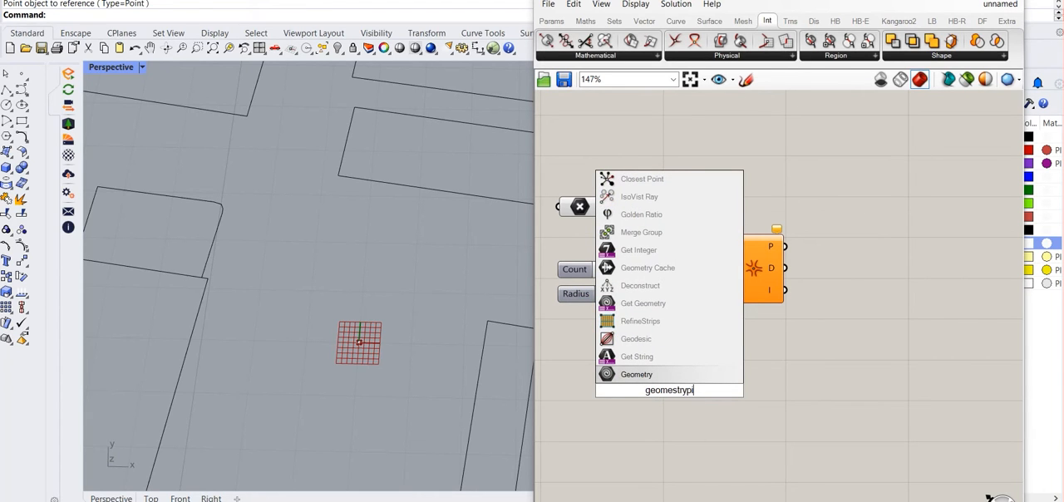
key(BackSpace)
key(BackSpace)
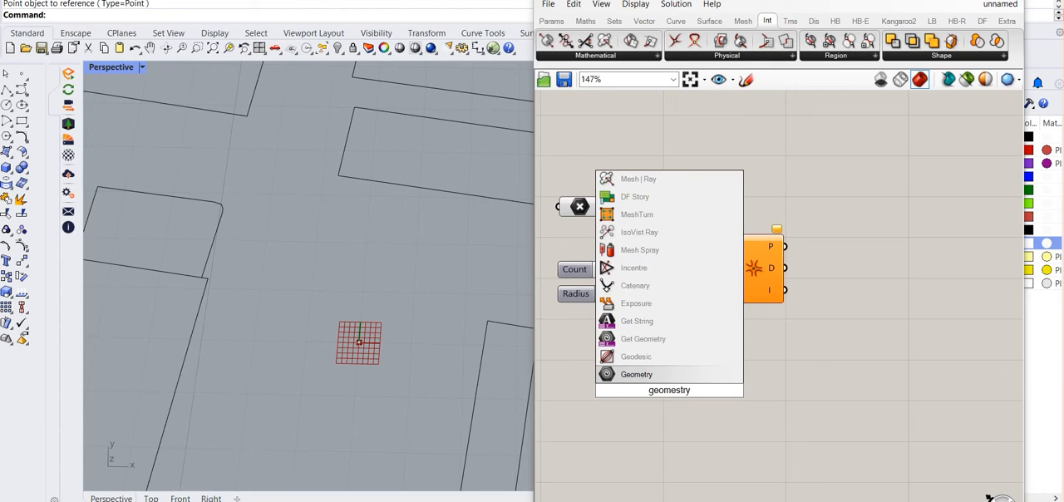
text(pi)
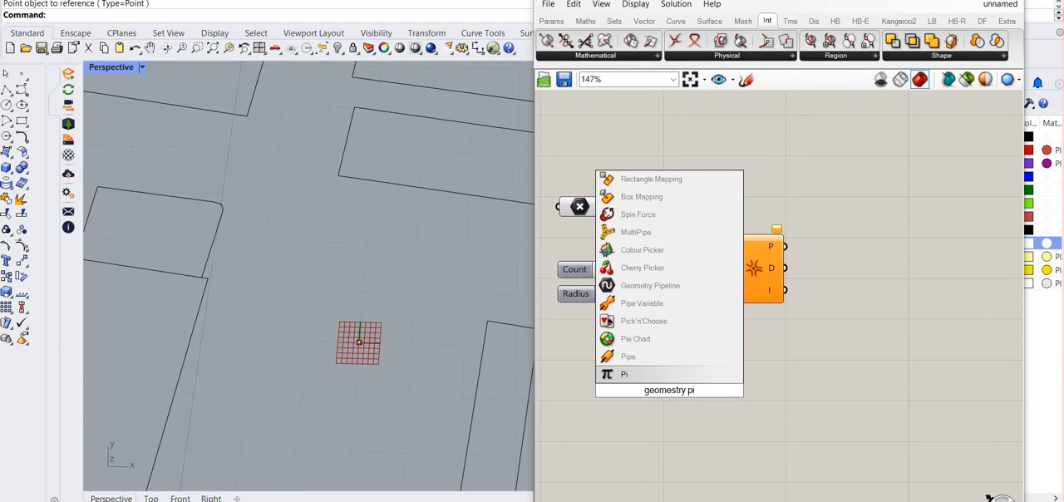
click(635, 283)
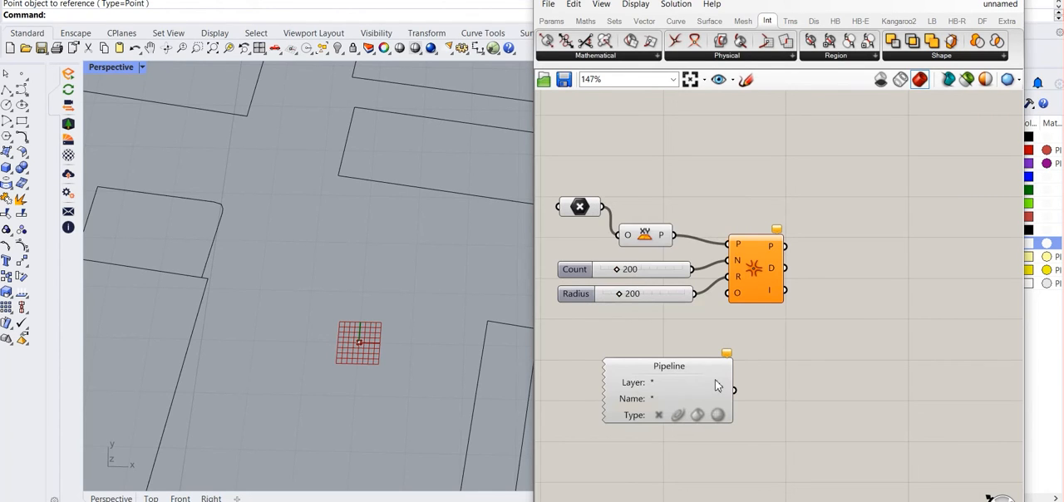
Filter the Geometry Pipeline to curves on the Building footprints layer and connect it to the IsoVist's O (obstacles) input
mouse_move(656, 384)
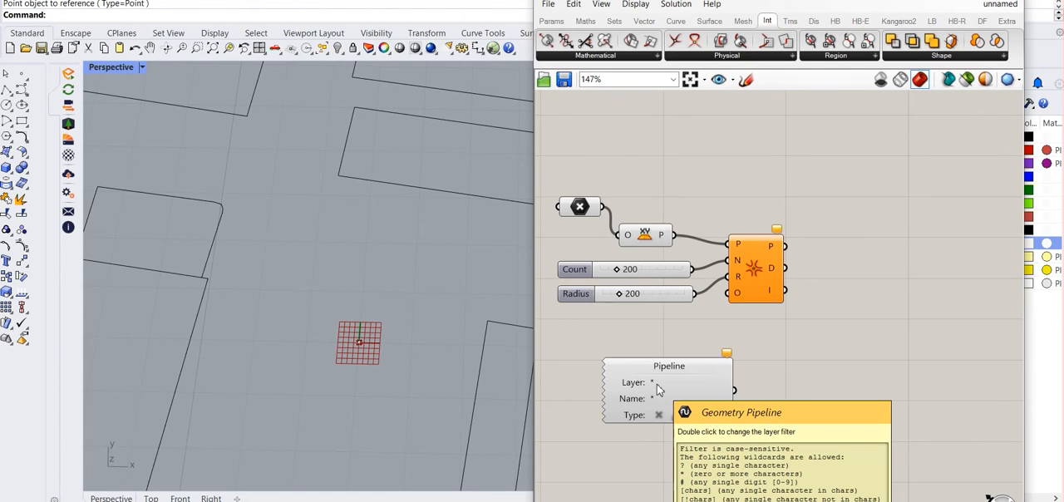
double_click(656, 384)
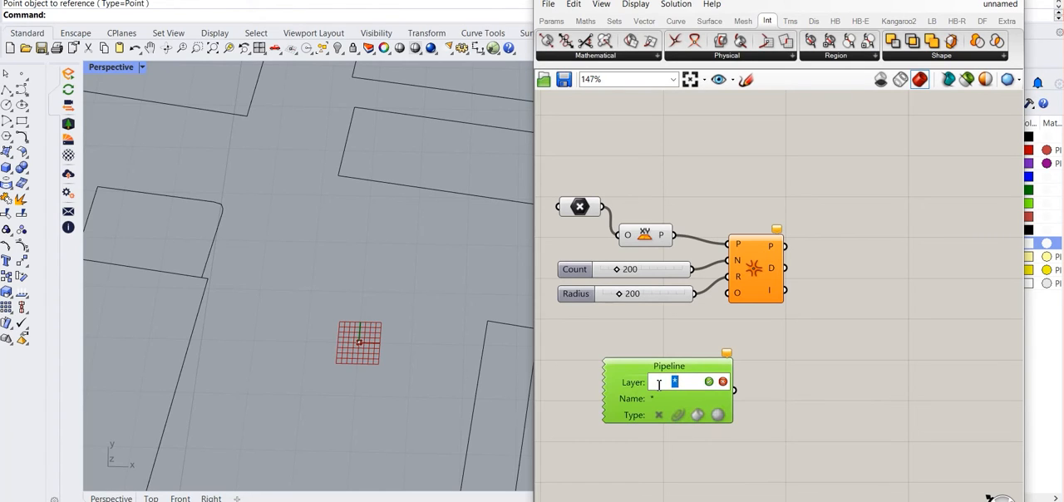
text(building footprints)
key(Return)
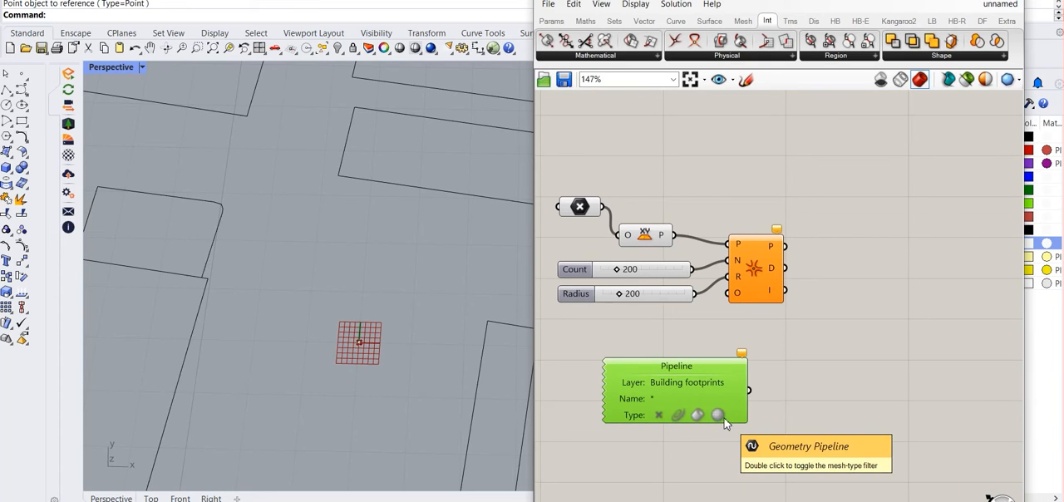
double_click(679, 415)
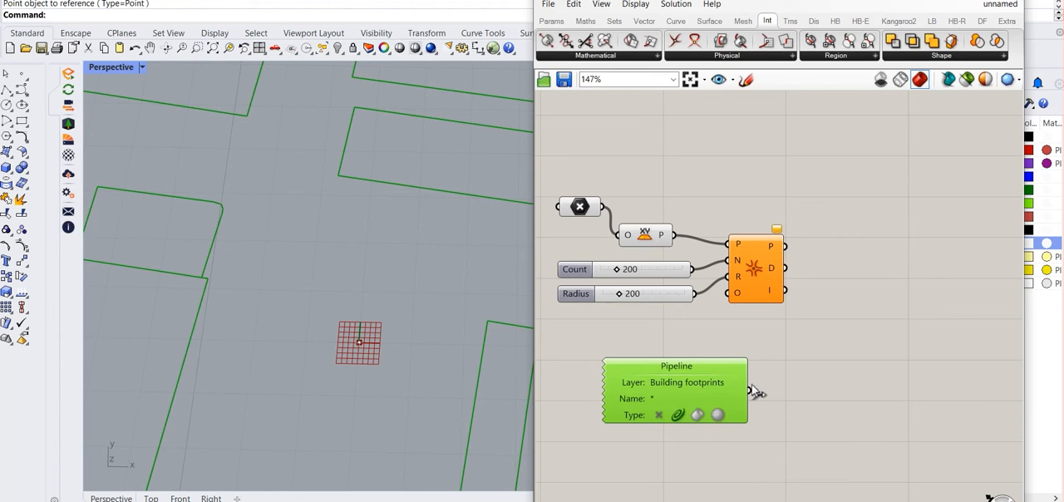
drag(750, 390, 728, 293)
Examine the IsoVist intersection points along the building footprints surrounding the viewpoint
scroll(362, 328, down, 5)
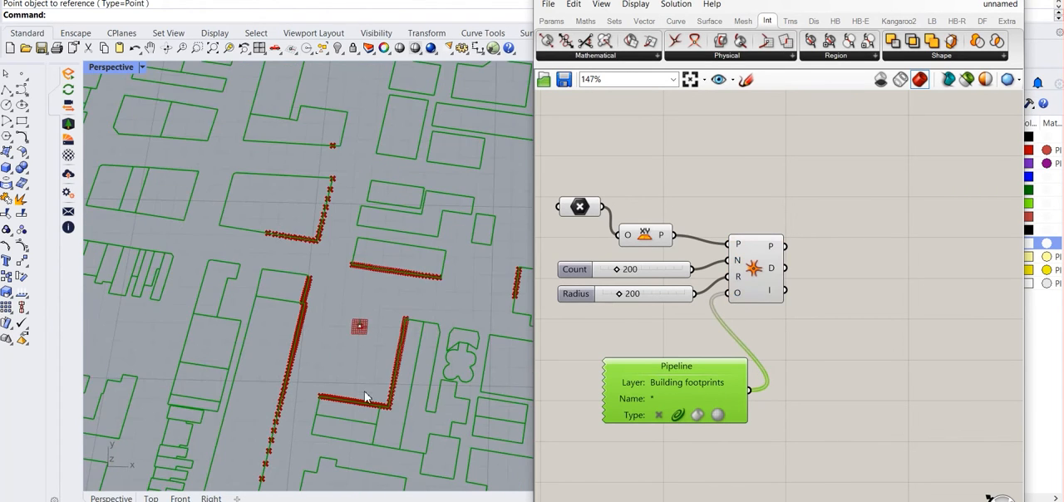
scroll(374, 436, up, 3)
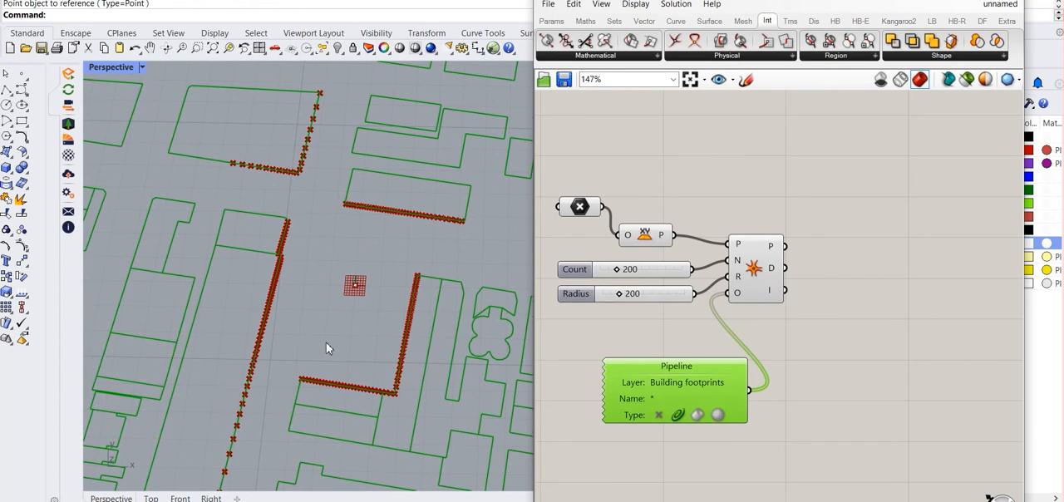
scroll(328, 349, down, 3)
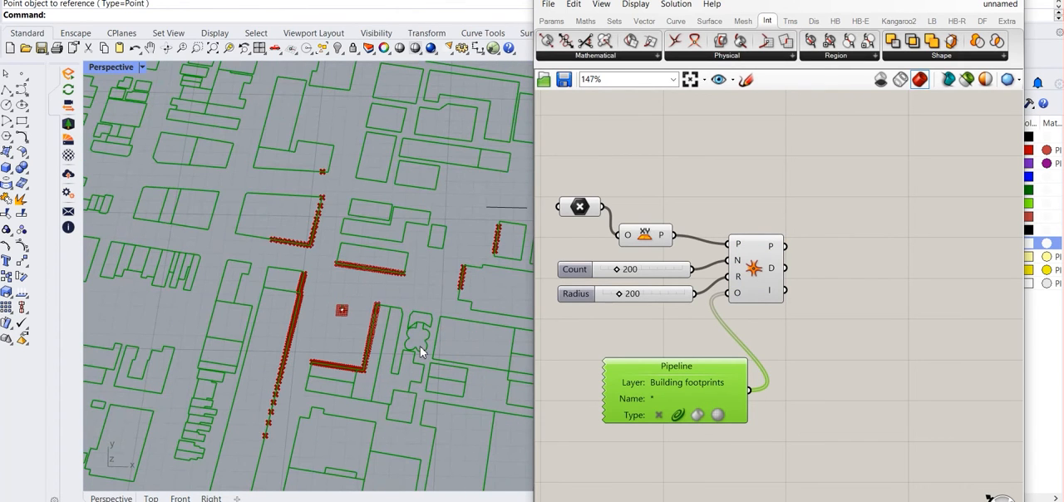
scroll(420, 388, up, 2)
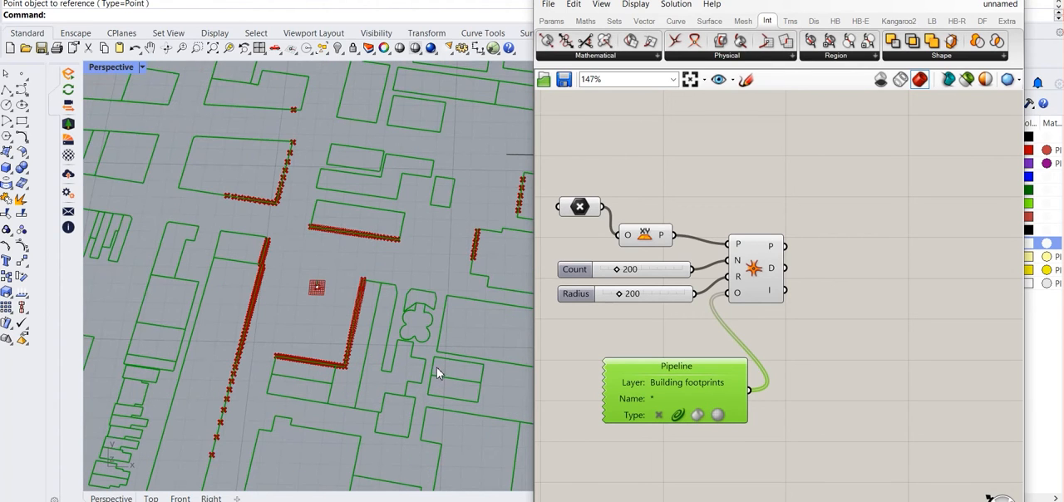
scroll(390, 353, down, 3)
scroll(385, 341, up, 1)
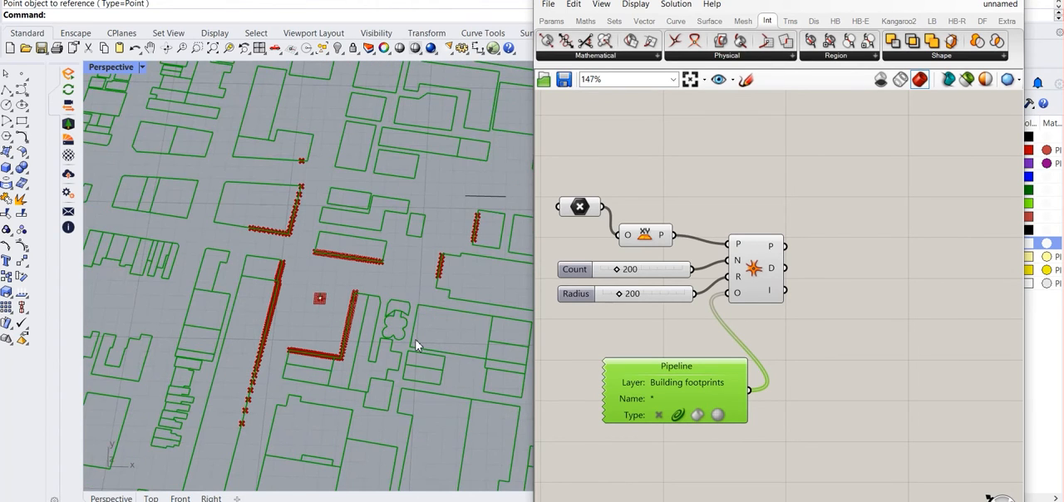
scroll(416, 344, up, 1)
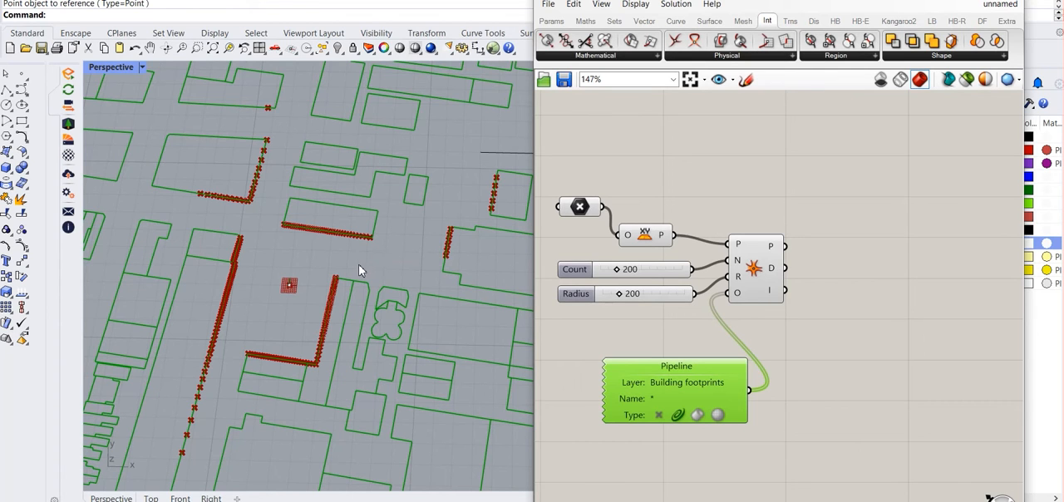
scroll(360, 264, down, 3)
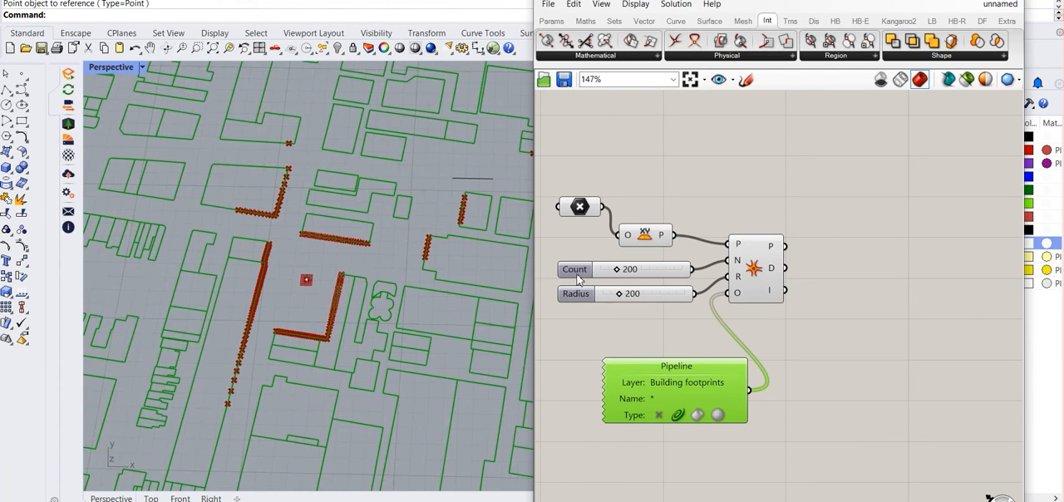
scroll(463, 301, up, 3)
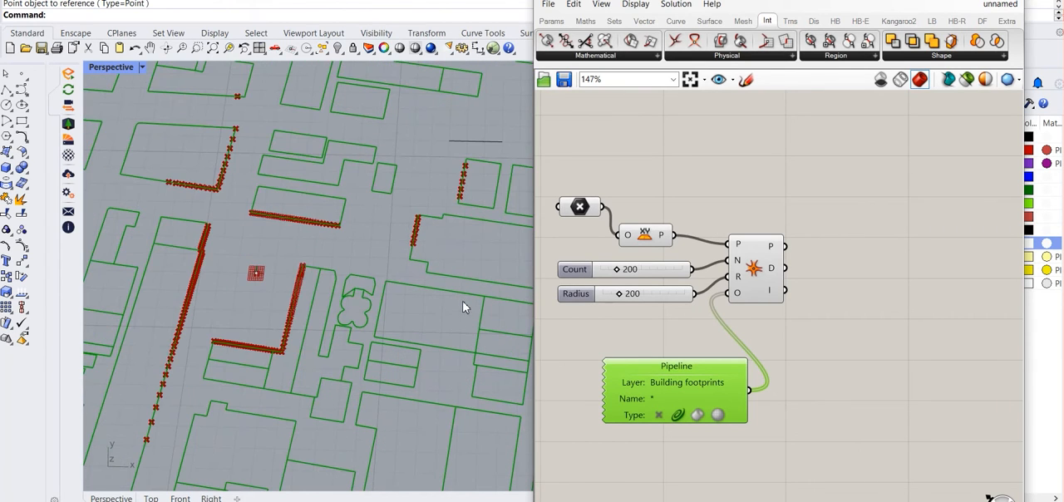
Lower the IsoVist's Count slider to 50 and inspect the spacing of the intersection points
double_click(623, 269)
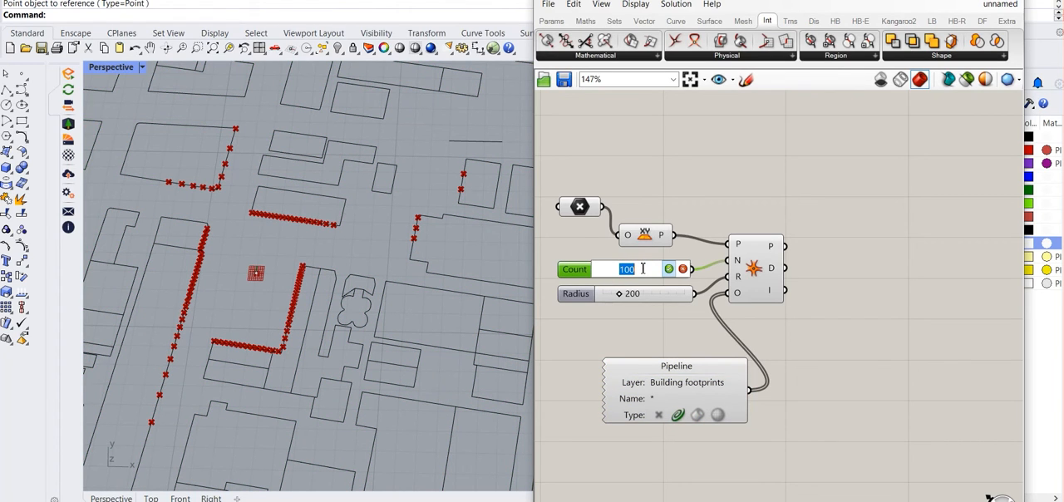
text(50)
click(669, 269)
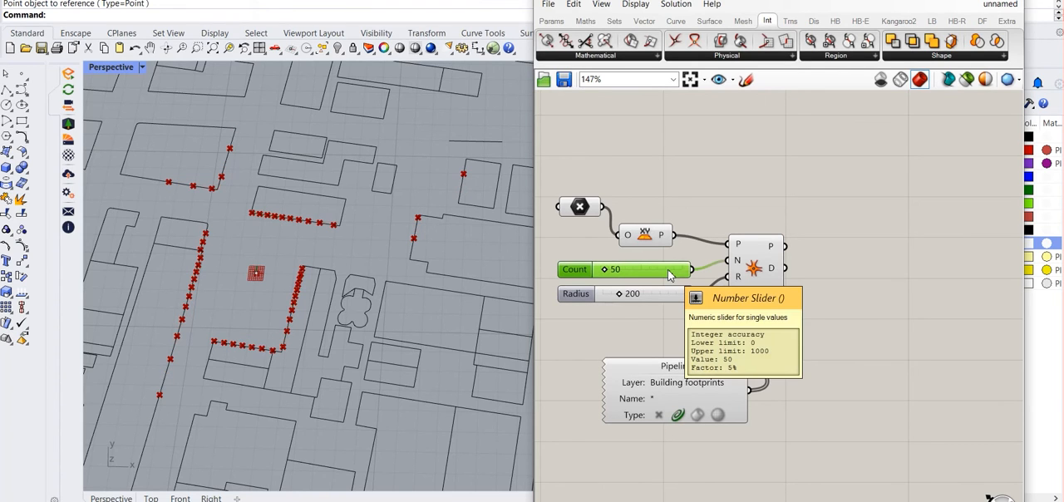
scroll(209, 249, up, 6)
scroll(204, 226, down, 6)
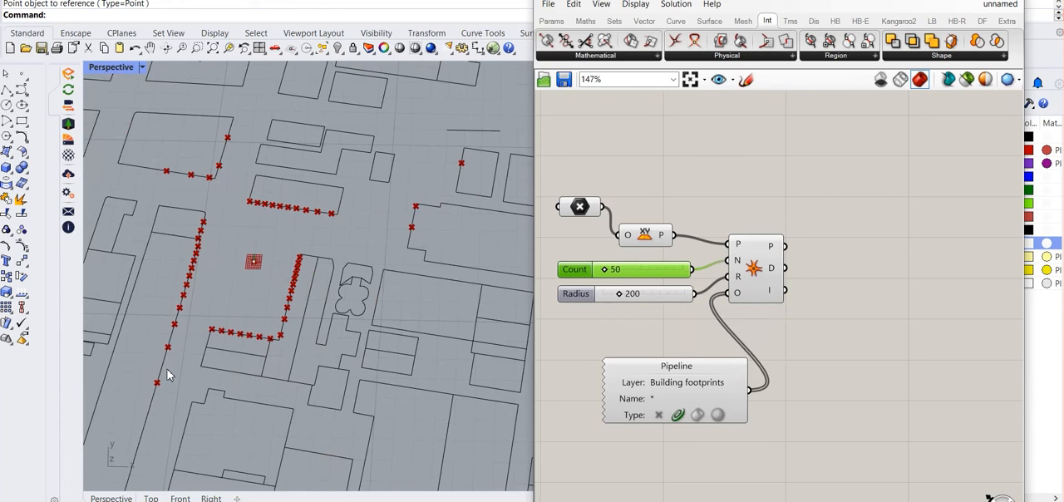
Set the Count slider back to 200 and inspect the denser intersection points
double_click(611, 274)
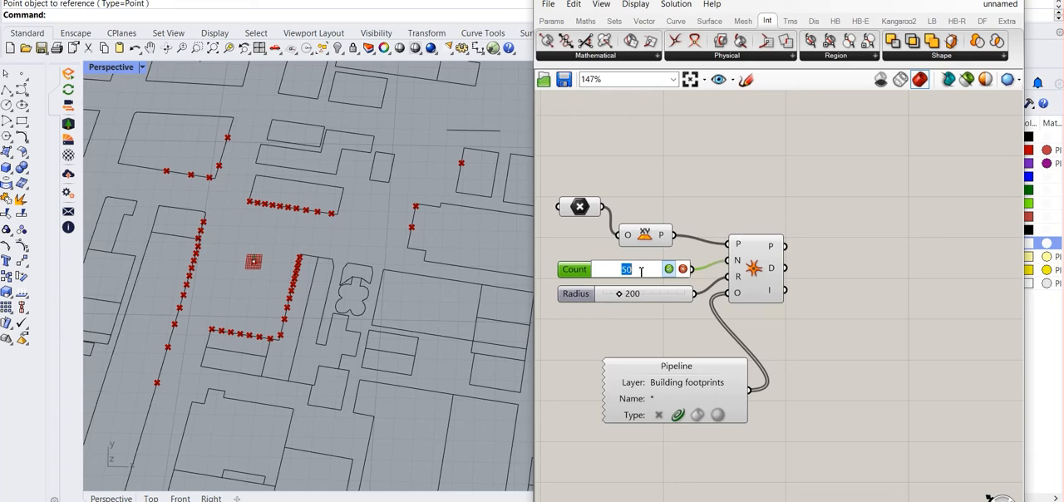
text(200)
key(Return)
scroll(349, 262, up, 3)
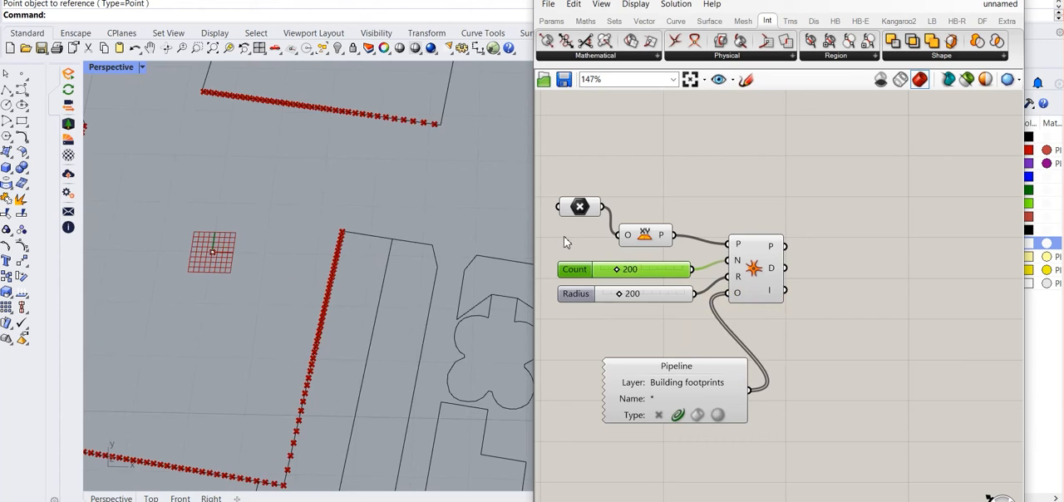
scroll(351, 245, down, 4)
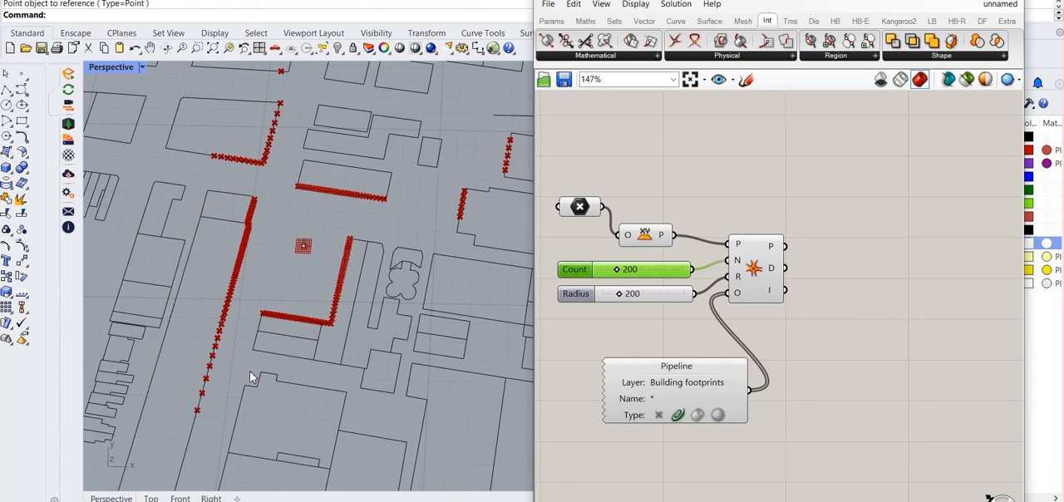
Set the IsoVist's Radius slider to 150
double_click(620, 293)
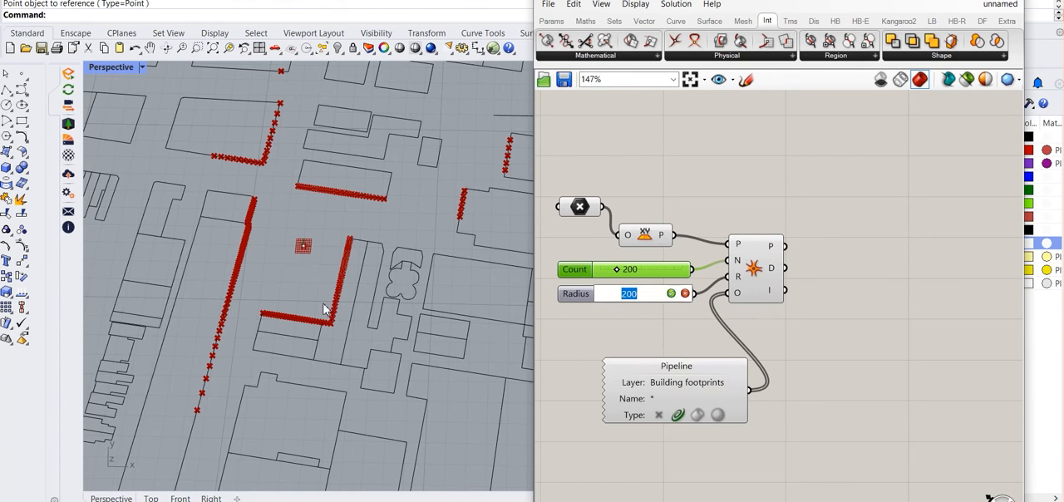
scroll(281, 311, down, 3)
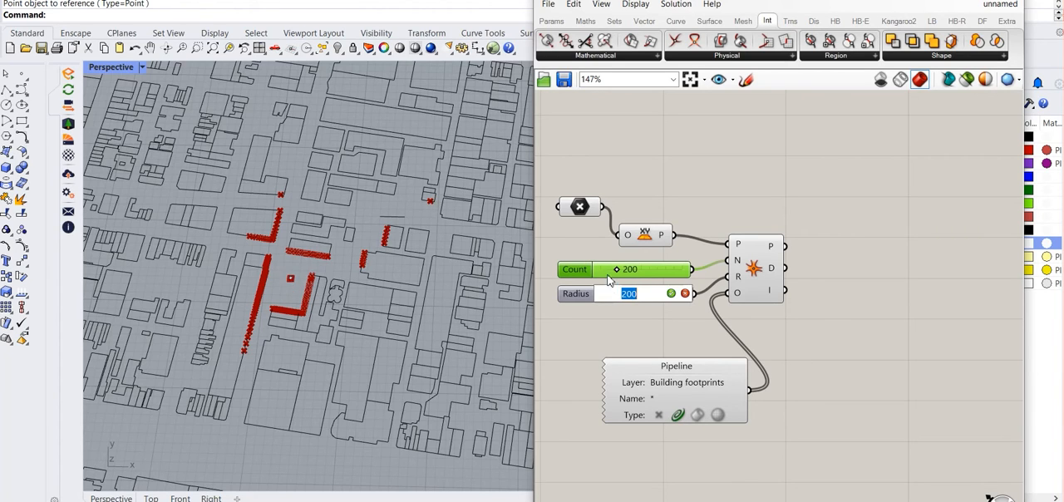
text(100)
key(Return)
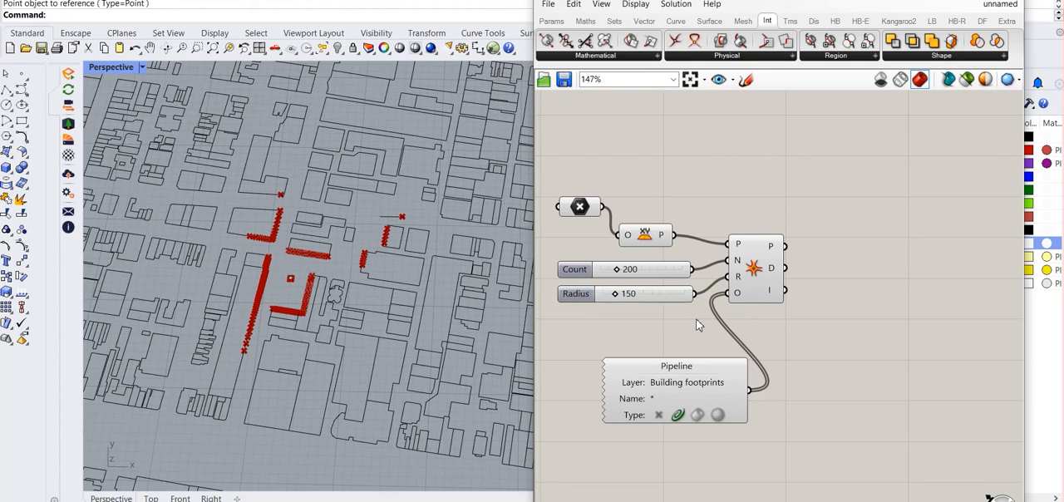
Add a PolyLine component and connect the IsoVist's P (points) output to its V (vertices) input
double_click(832, 280)
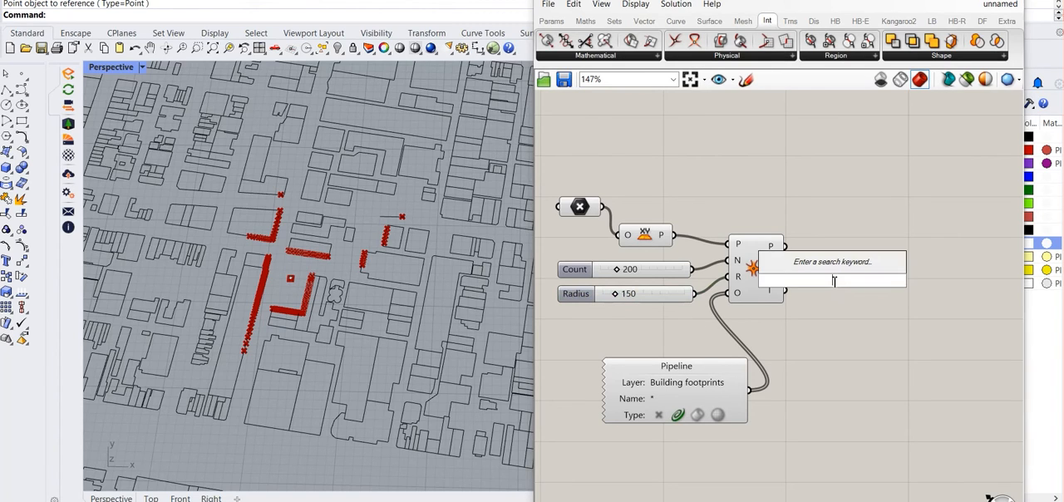
text(polyline)
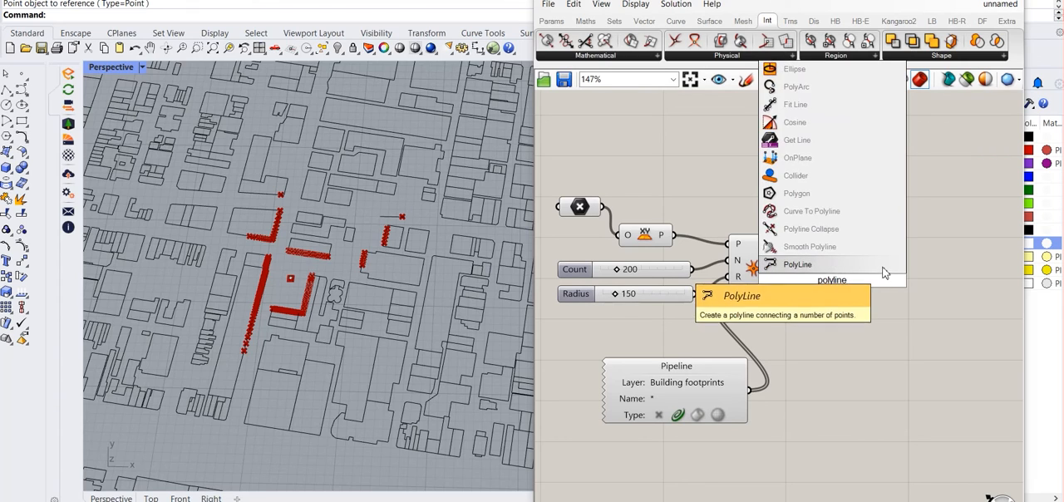
click(803, 264)
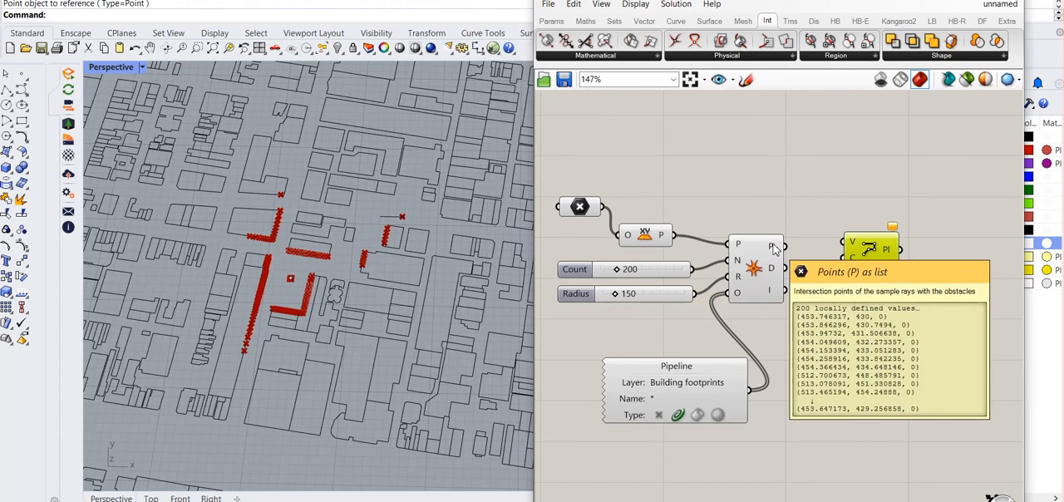
drag(784, 247, 853, 245)
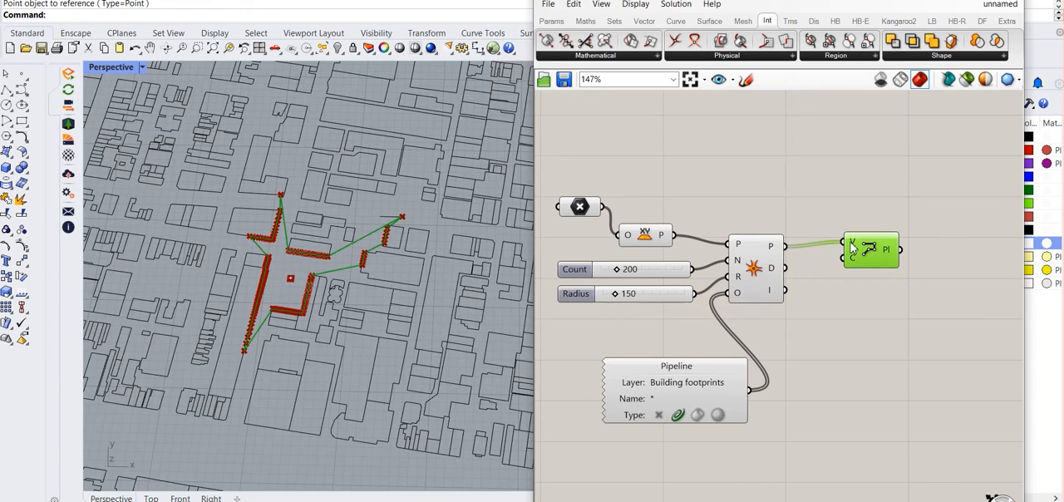
Add a Boolean Toggle, connect it to the PolyLine's C (closed) input and set it to True
double_click(839, 314)
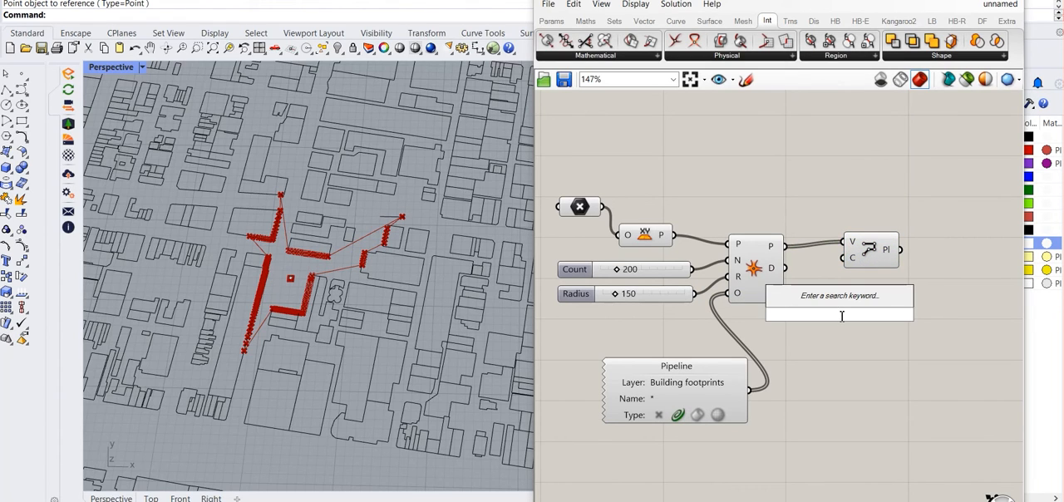
text(boo)
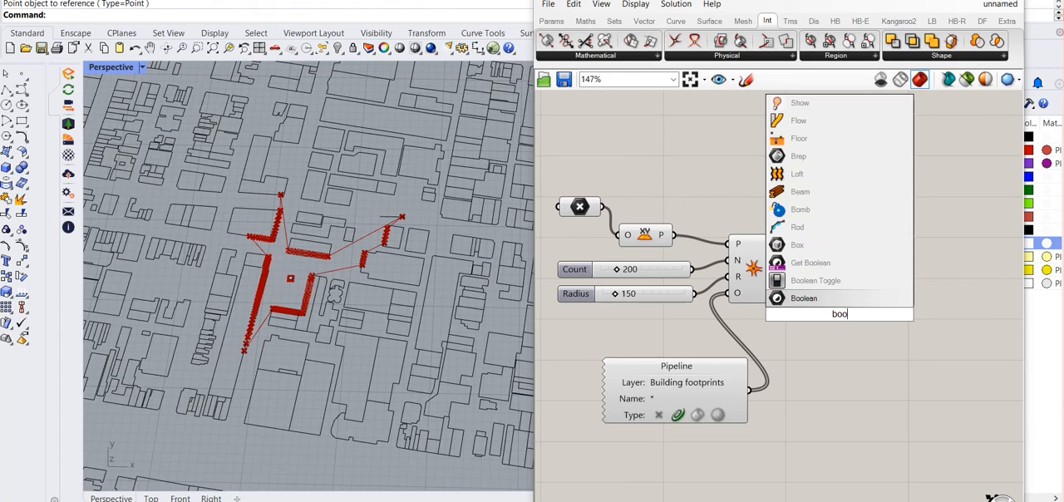
click(815, 280)
drag(886, 314, 844, 275)
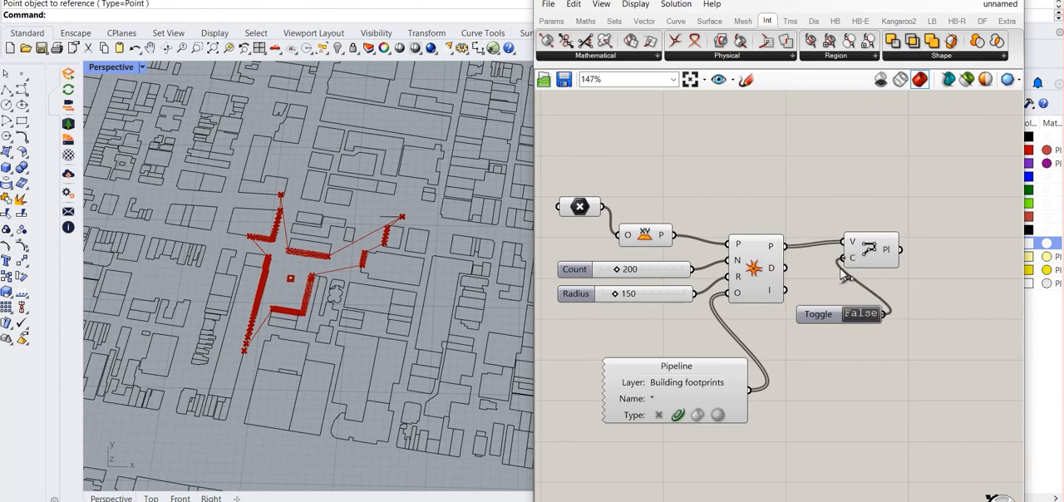
double_click(860, 314)
Add a Boundary Surfaces component and connect the PolyLine output to its E (edges) input
double_click(942, 282)
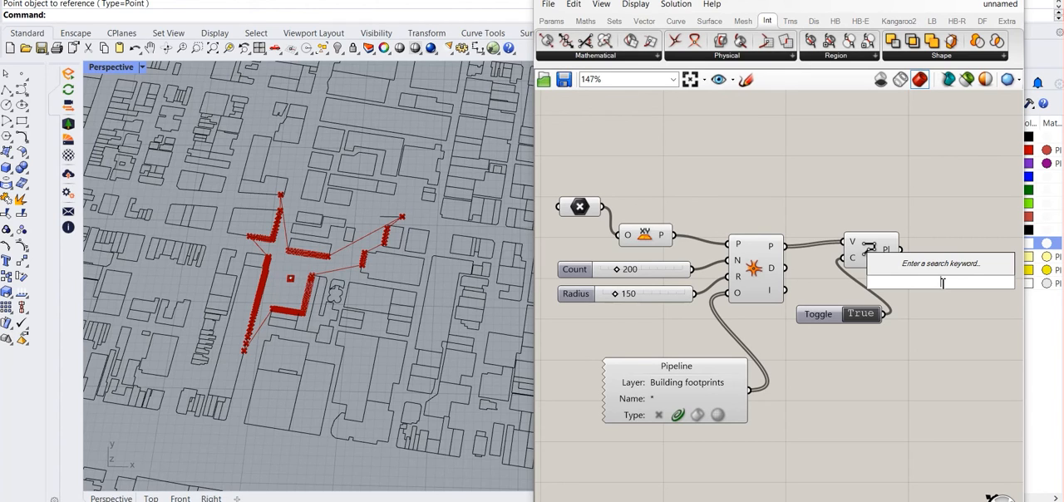
text(bound)
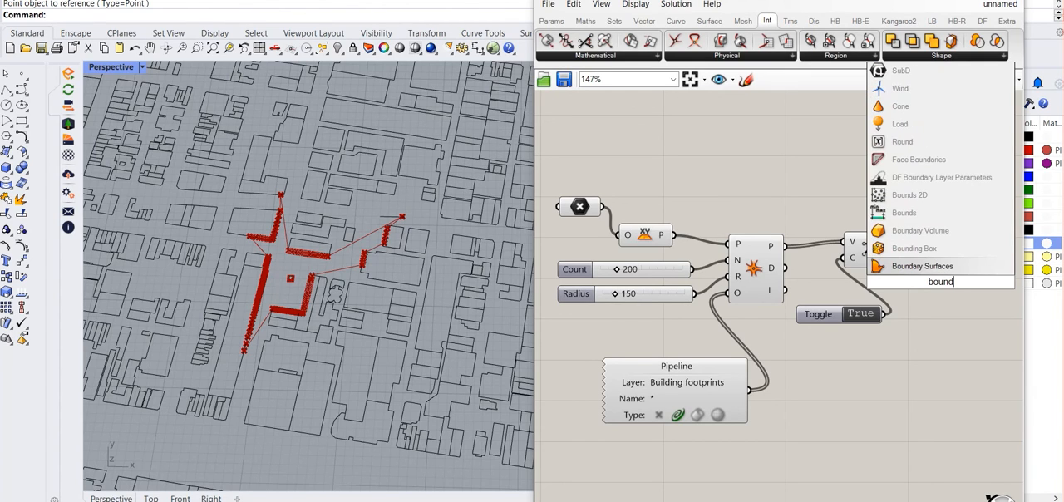
text(ary)
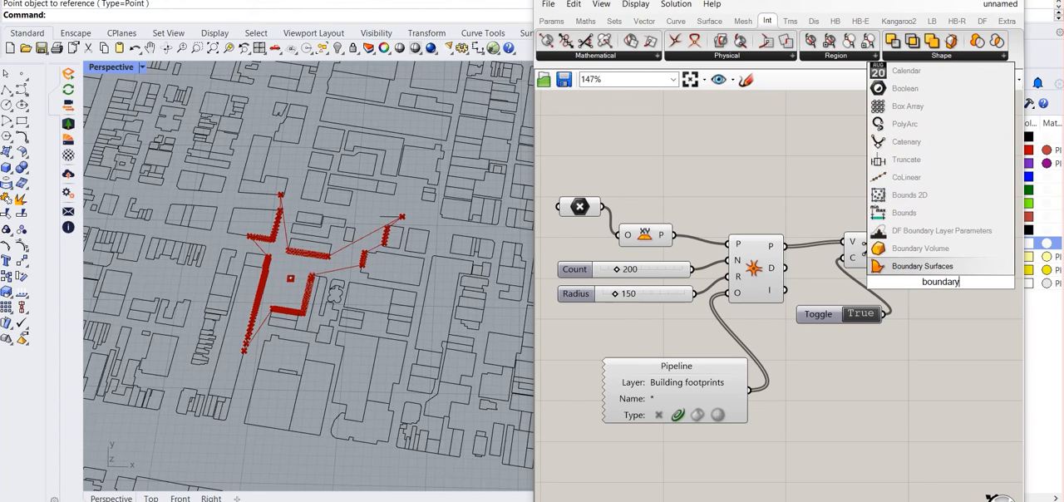
click(912, 266)
drag(903, 255, 946, 248)
Add a Custom Preview for the boundary surface and connect a blue colour swatch to its M (material) input
double_click(947, 300)
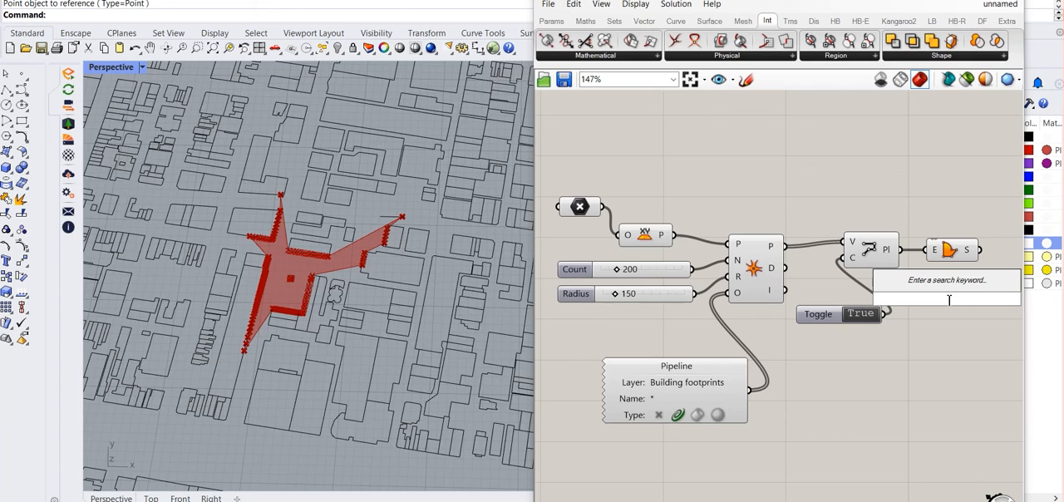
text(custom pre)
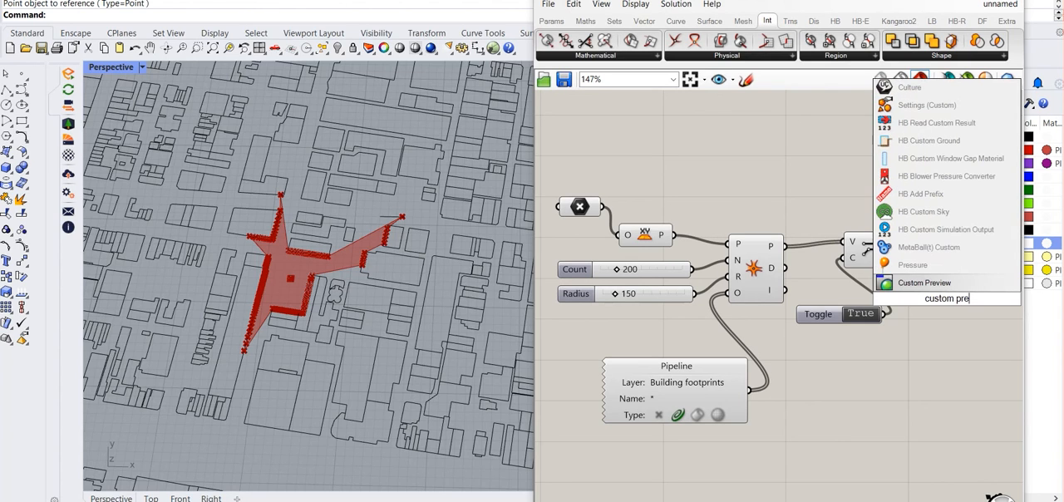
click(956, 286)
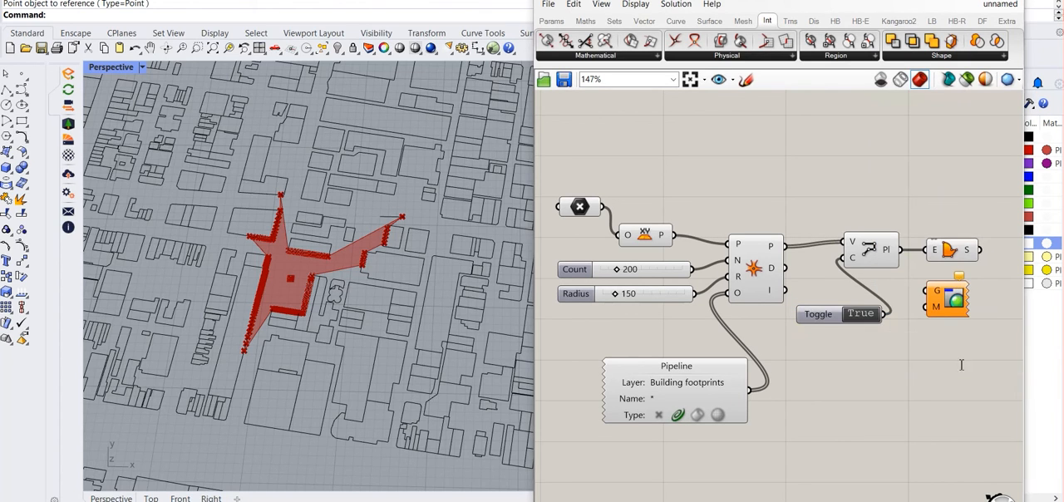
double_click(960, 363)
text(colo)
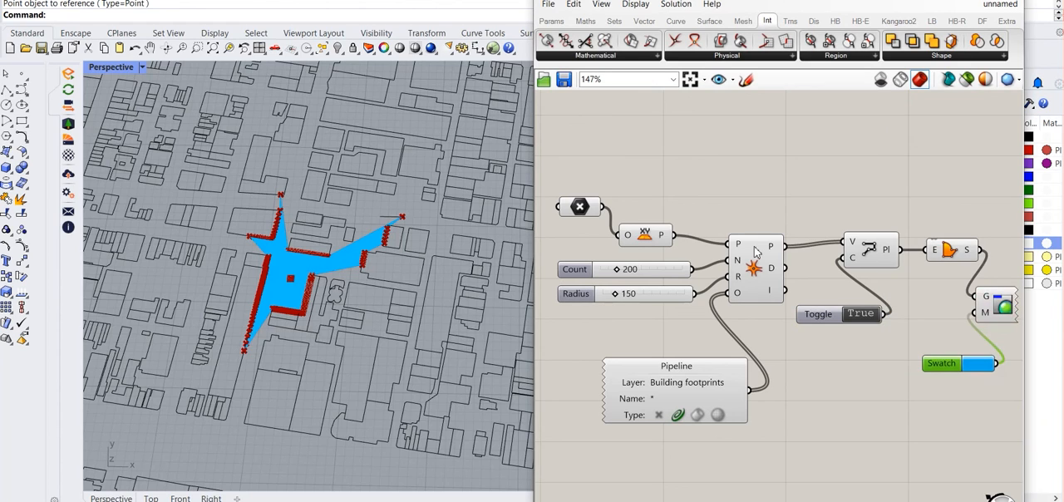
Turn off the preview of the IsoVist component to hide its intersection points
right_click(756, 251)
click(794, 273)
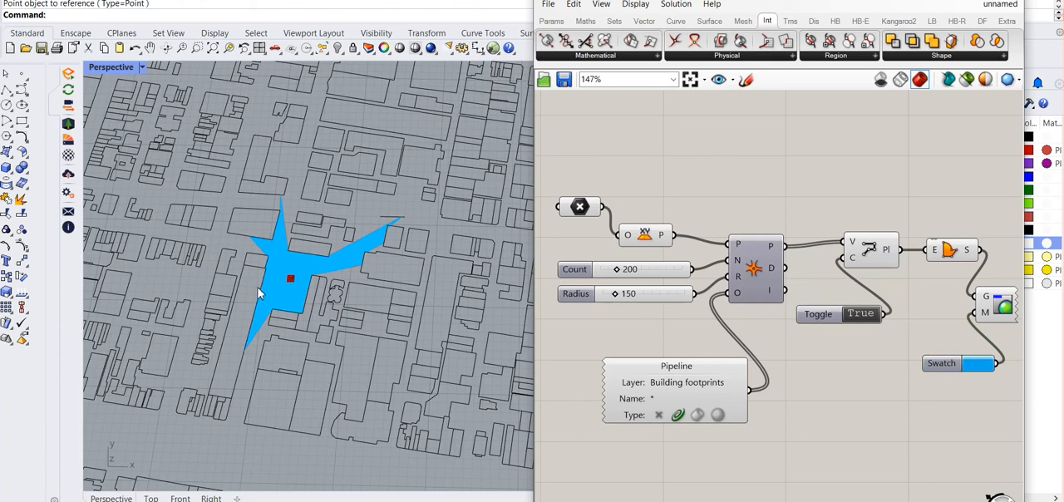
scroll(287, 282, up, 1)
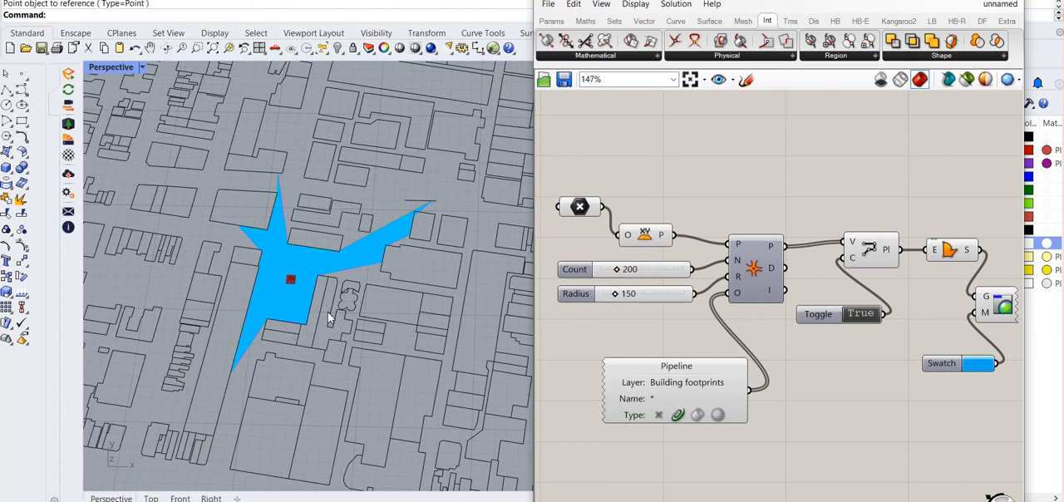
Select the viewpoint in the Rhino viewport and move it along the green Y axis to another spot between the buildings
scroll(290, 283, up, 2)
click(295, 277)
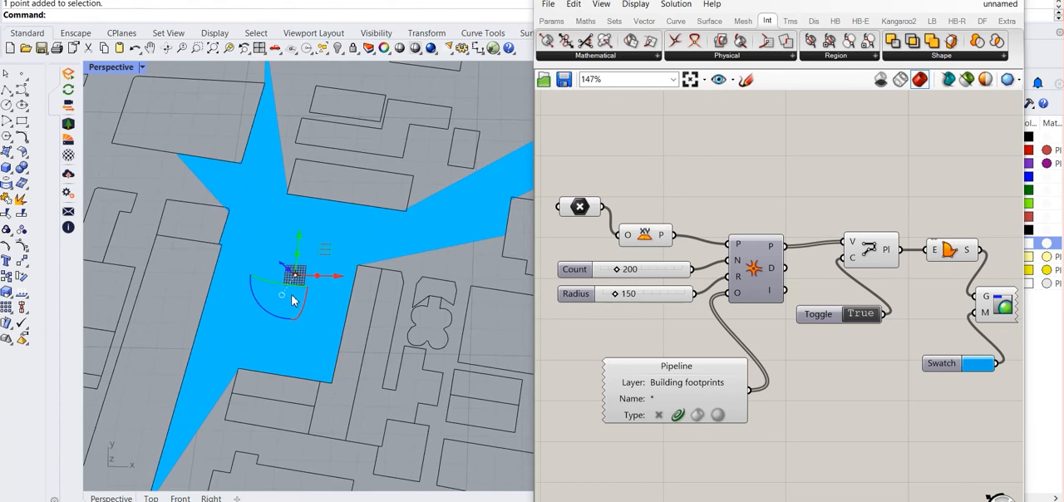
scroll(296, 282, down, 4)
drag(297, 254, 293, 133)
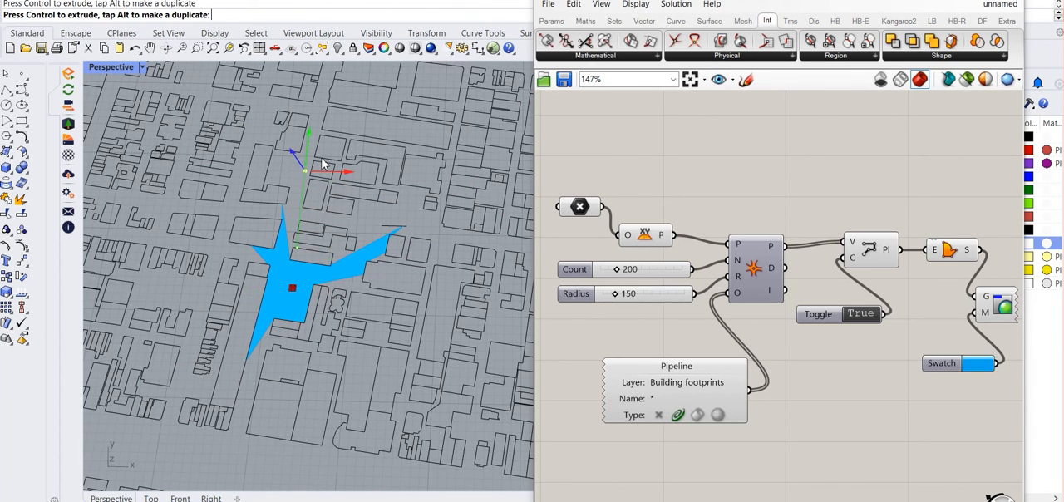